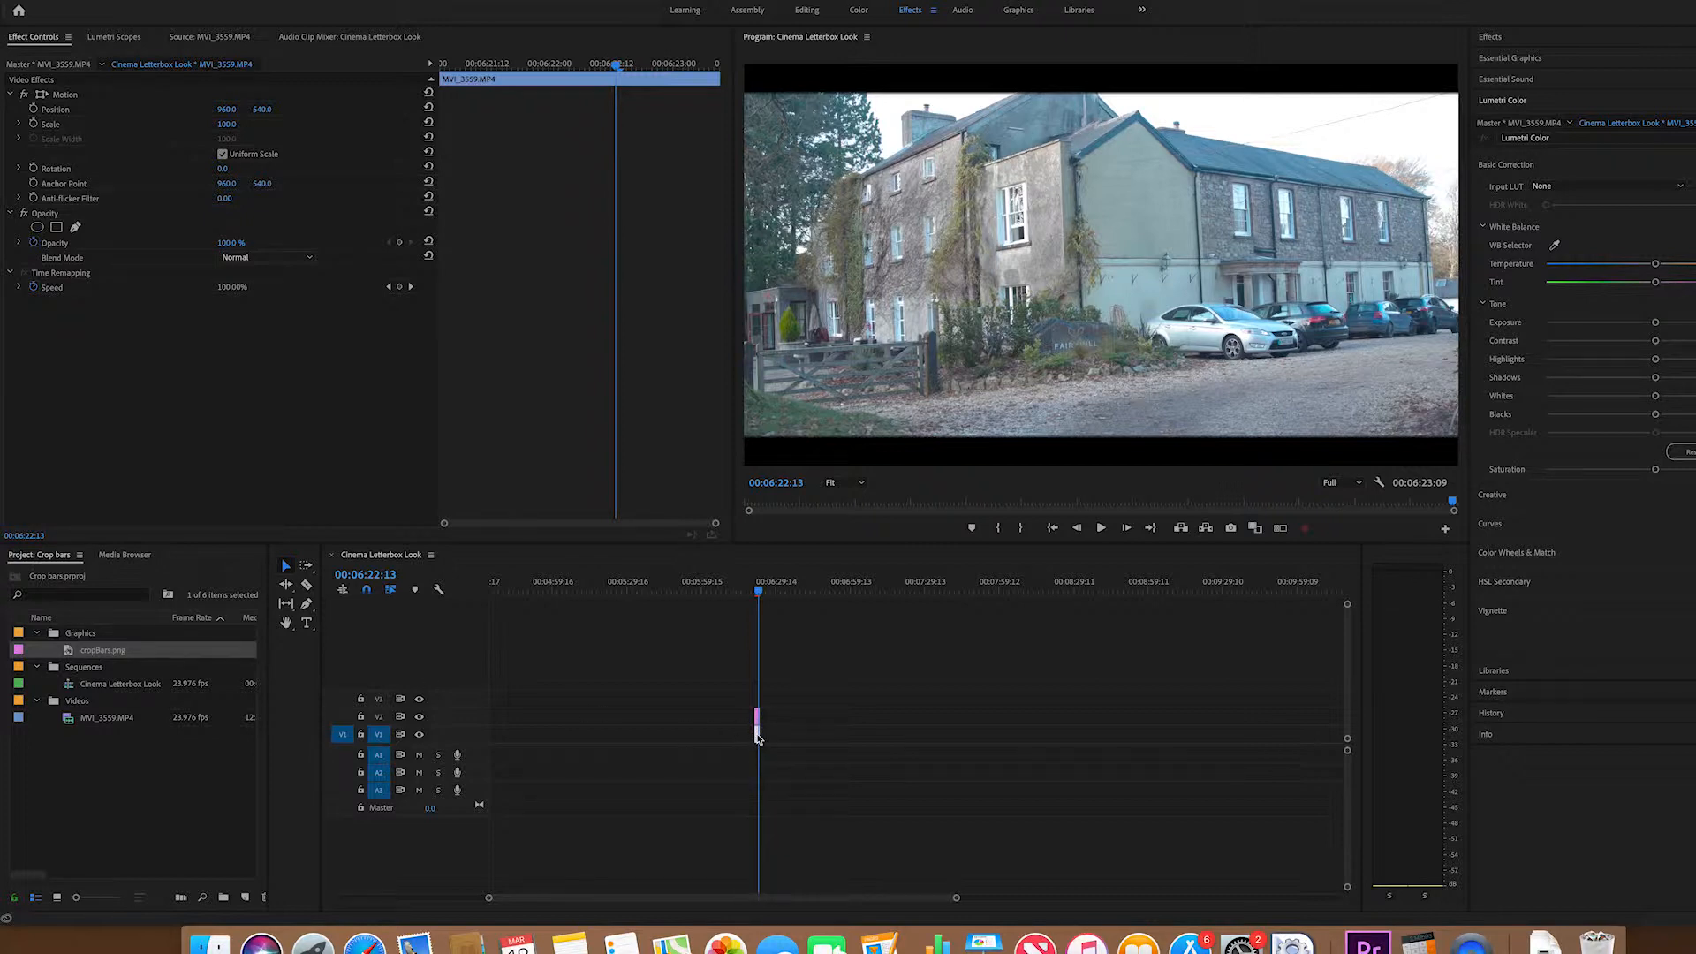
Step: Compare the shot with and without the letterbox bars by hiding and restoring video track V2
left_click(757, 597)
left_click_drag(758, 592, 757, 594)
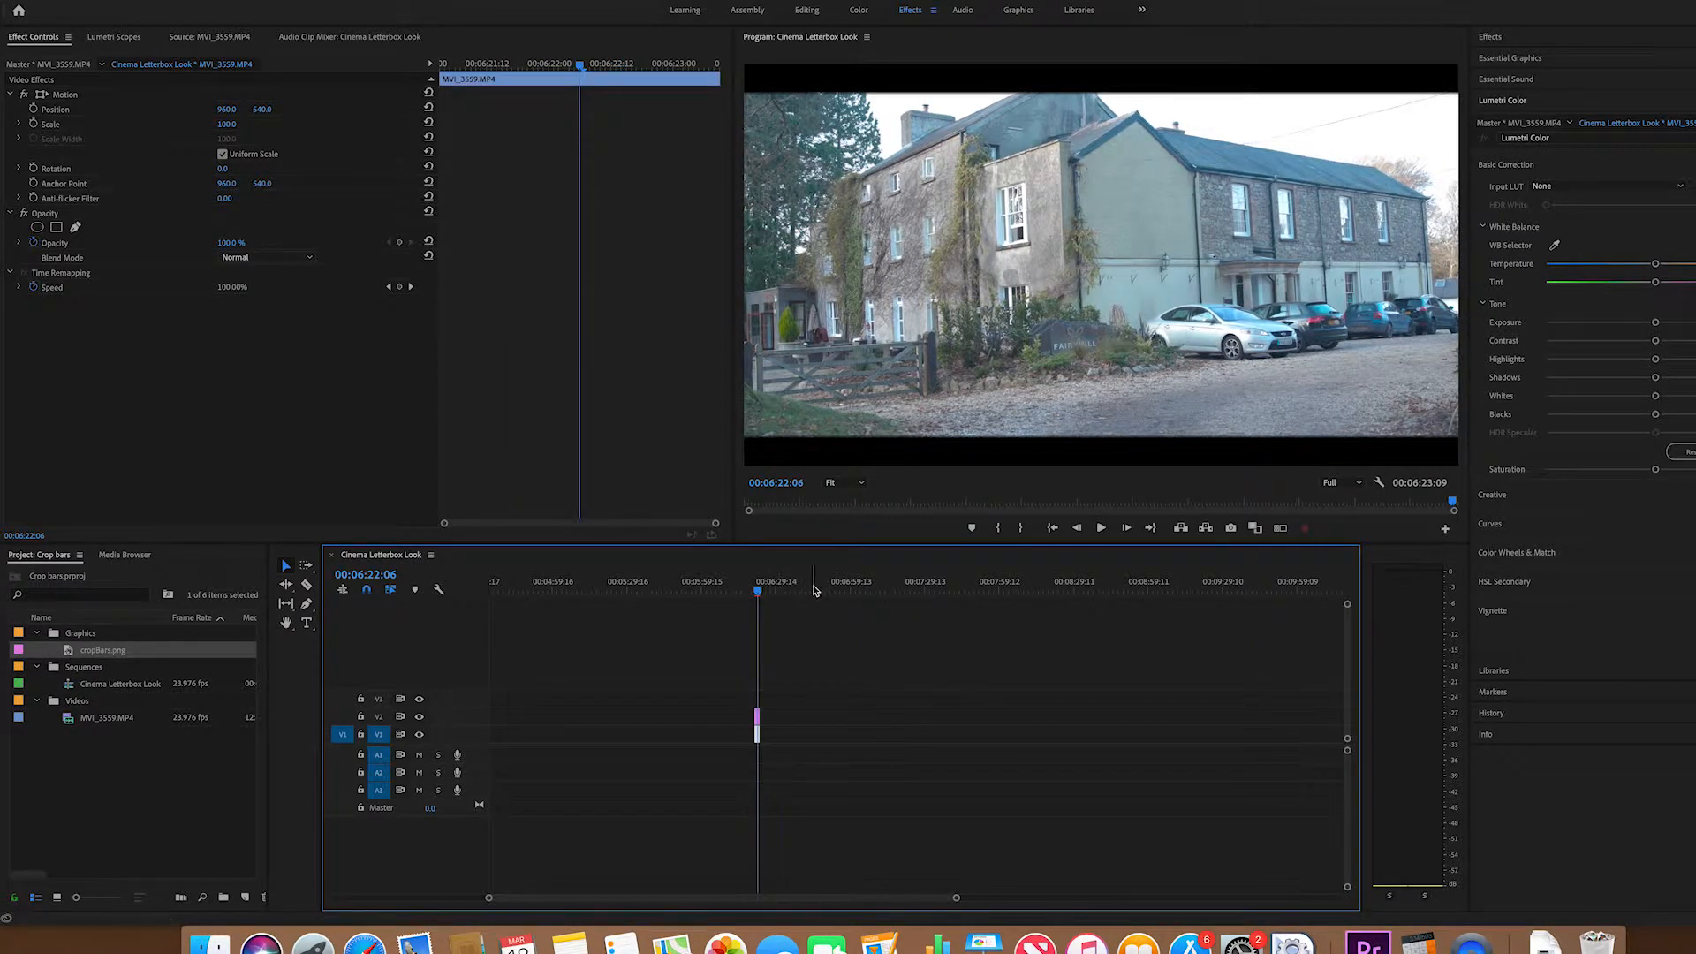
left_click(421, 719)
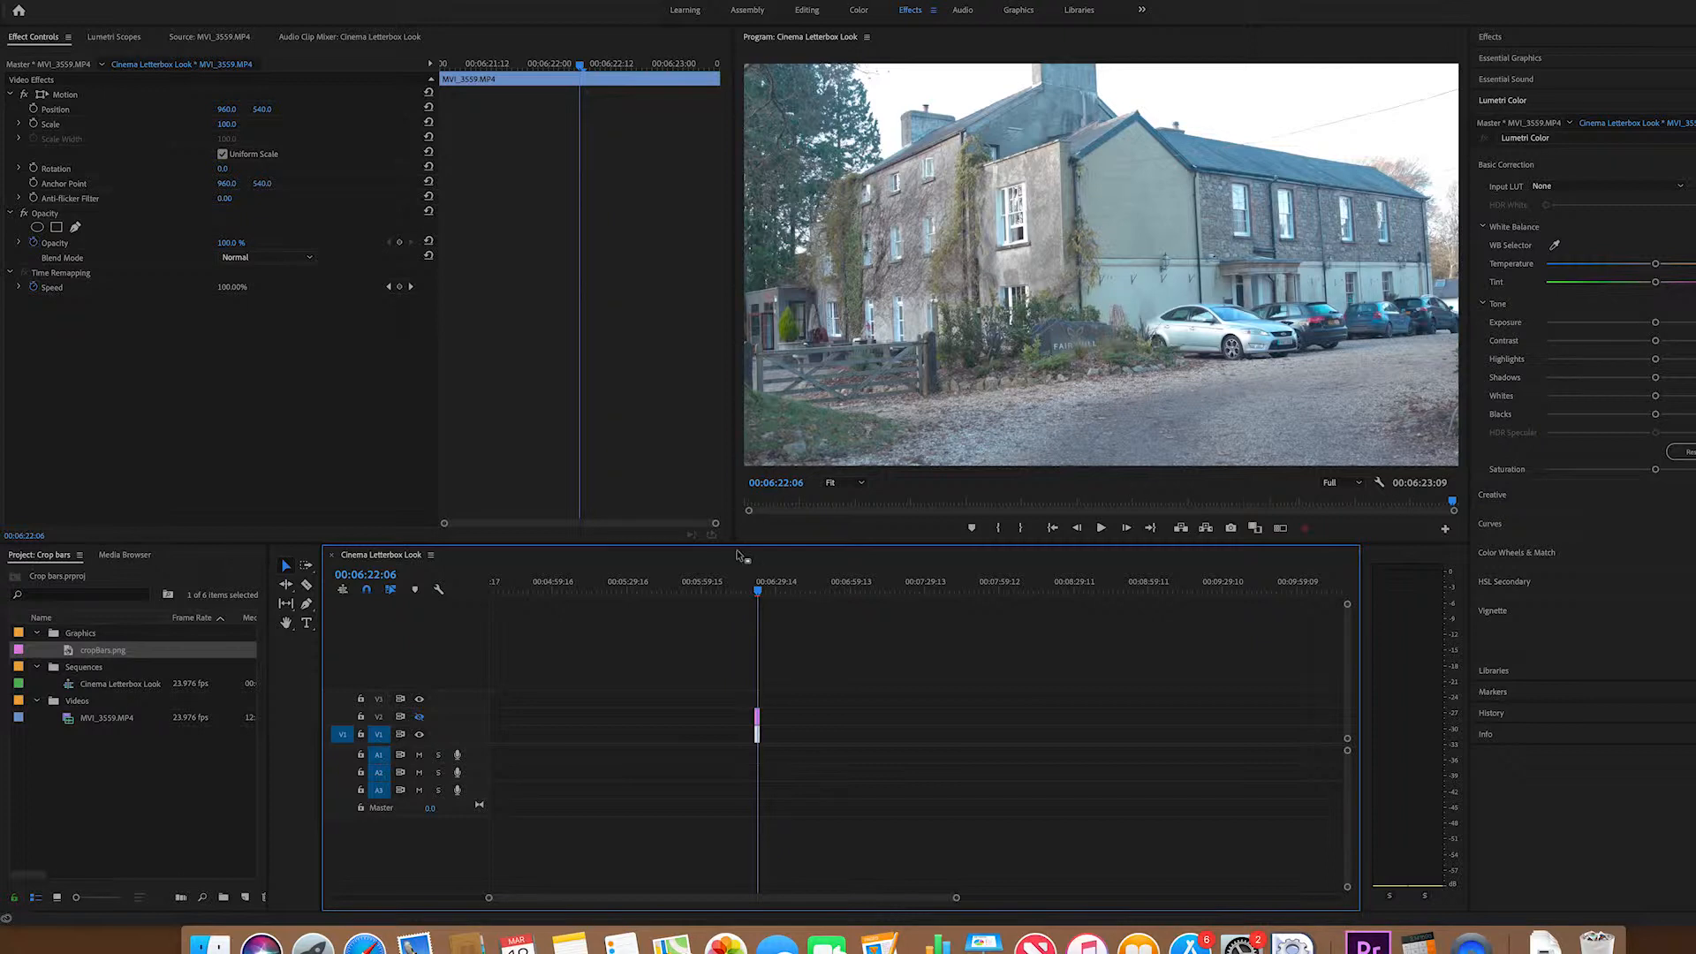
left_click(420, 717)
Step: Check the letterboxed frame in the export settings for the sequence, and leave without exporting
left_click_drag(758, 590, 763, 597)
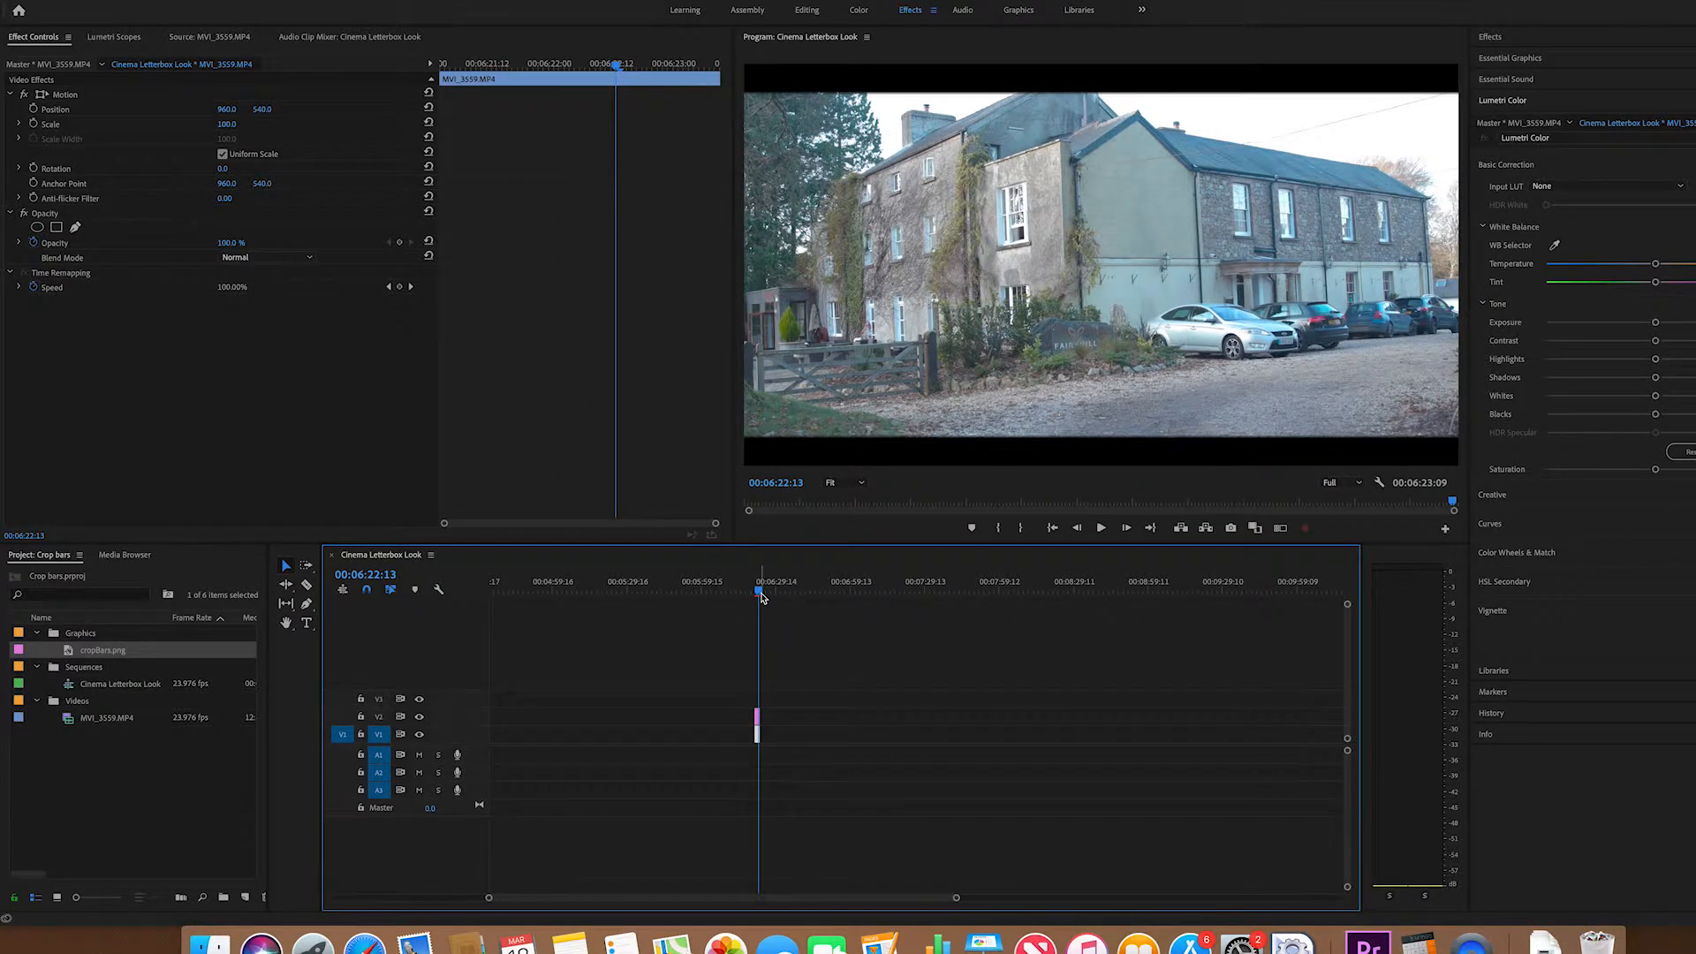
key("super+m")
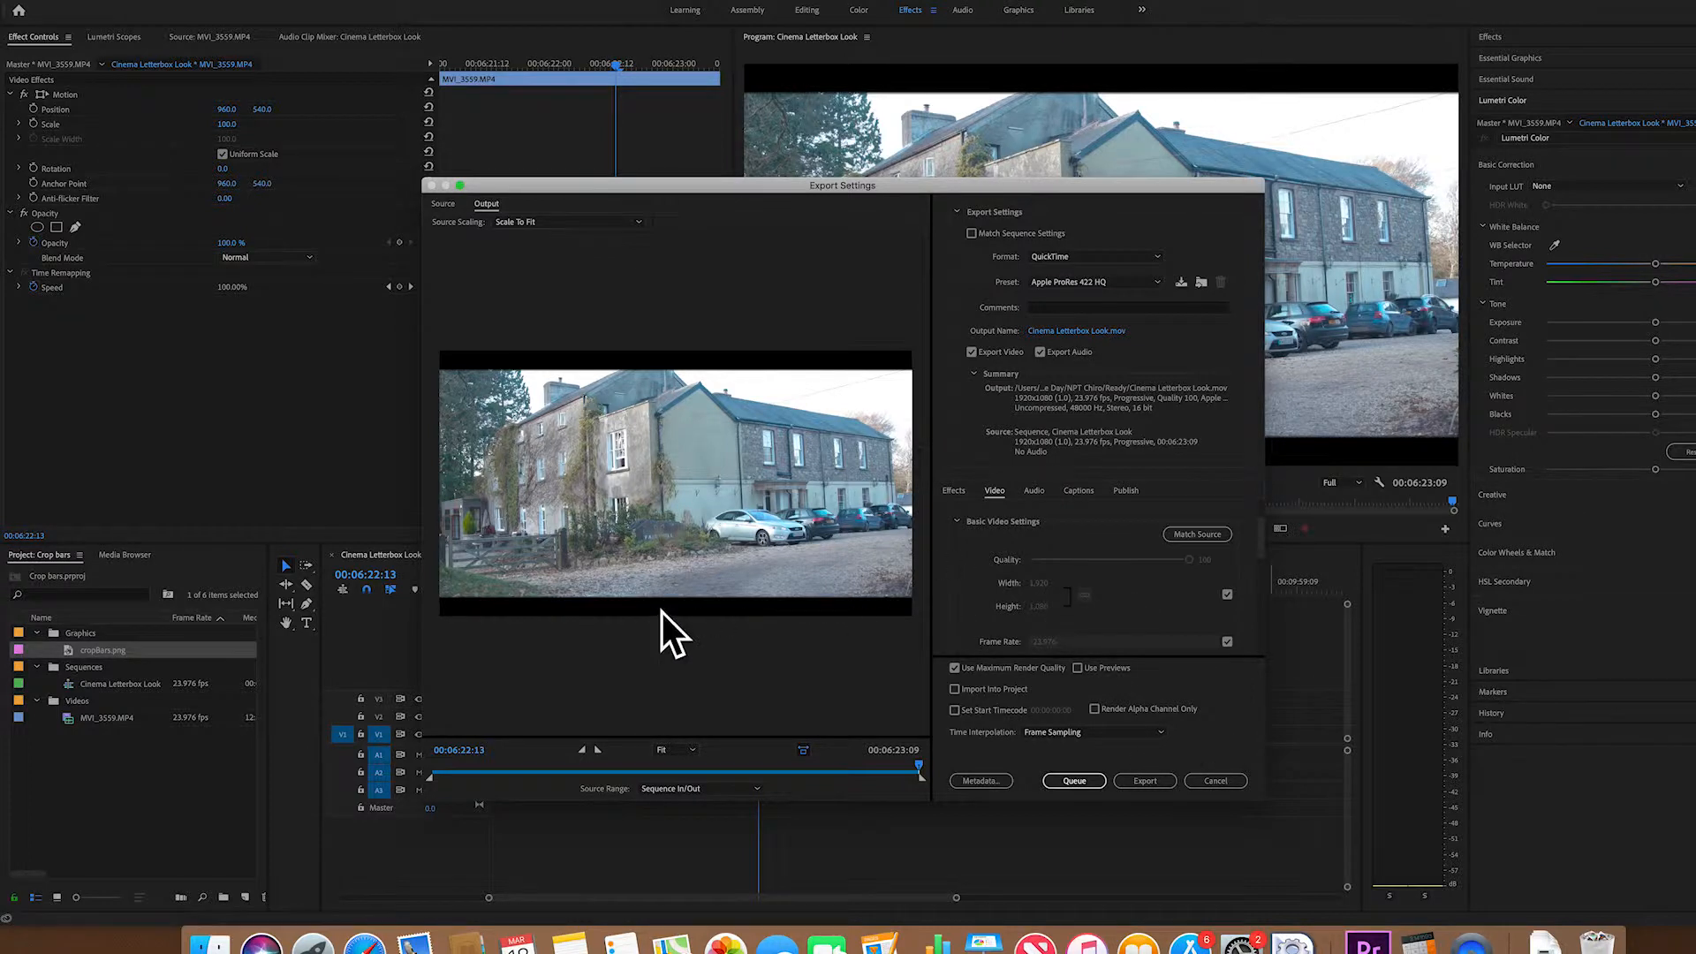
left_click(1216, 781)
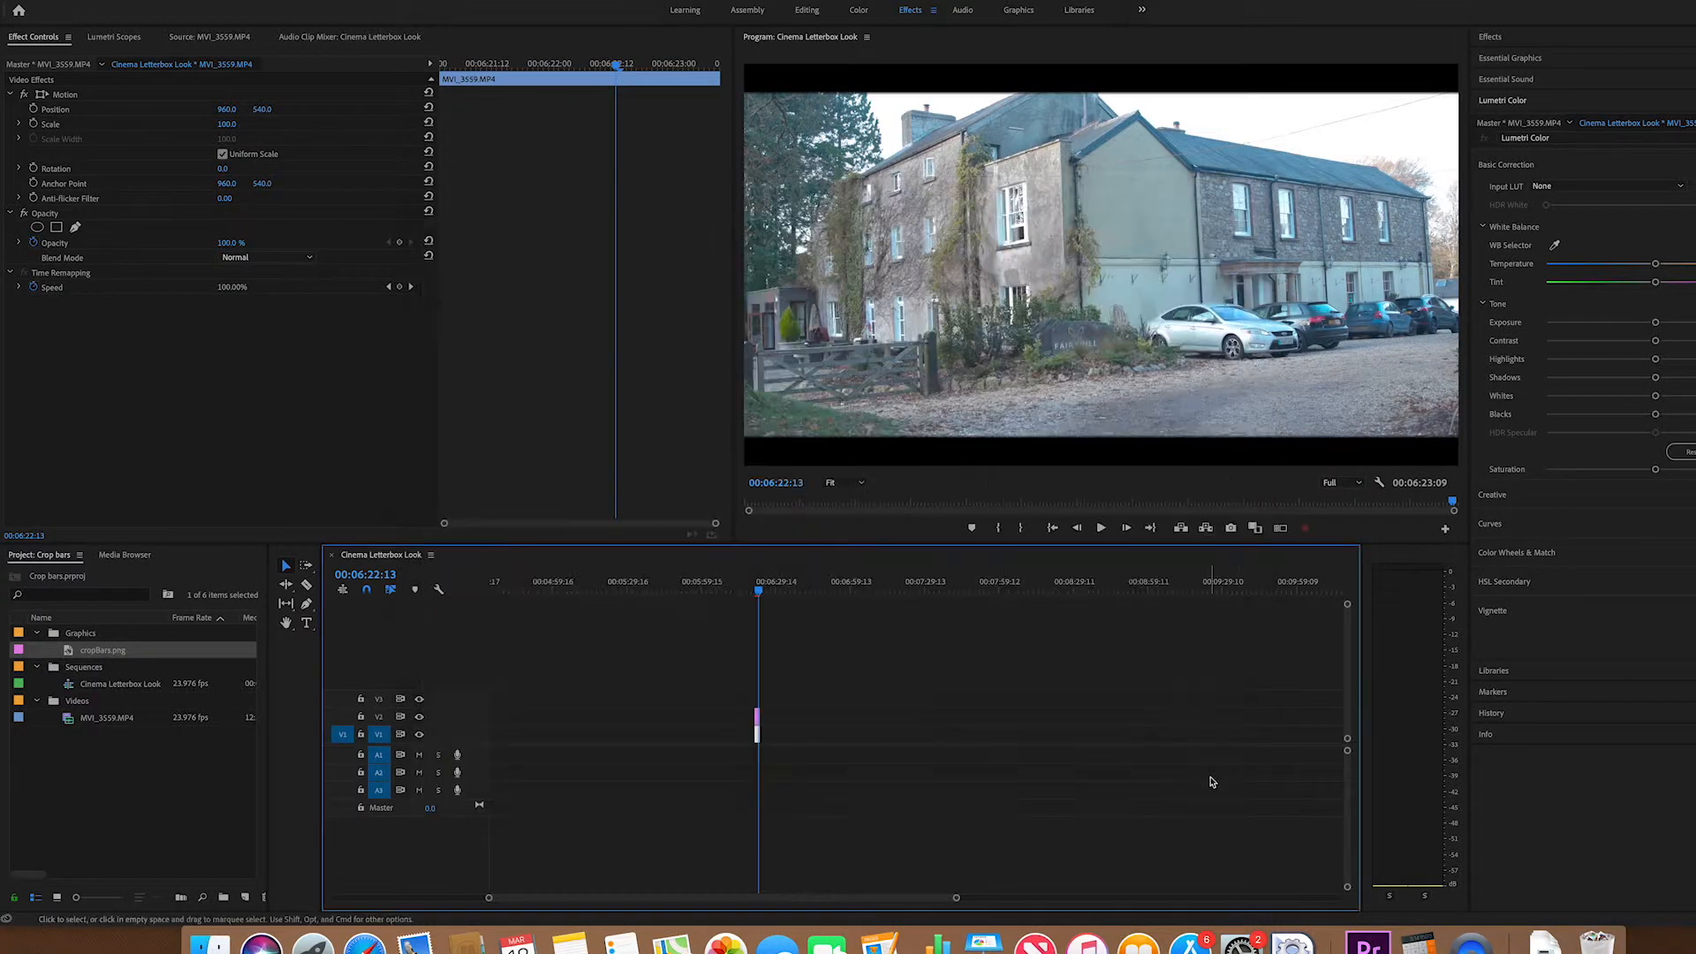
Step: Reframe the MVI_3559.MP4 clip beneath the crop bars by setting its vertical position to 590
left_click(755, 594)
left_click_drag(755, 596, 758, 594)
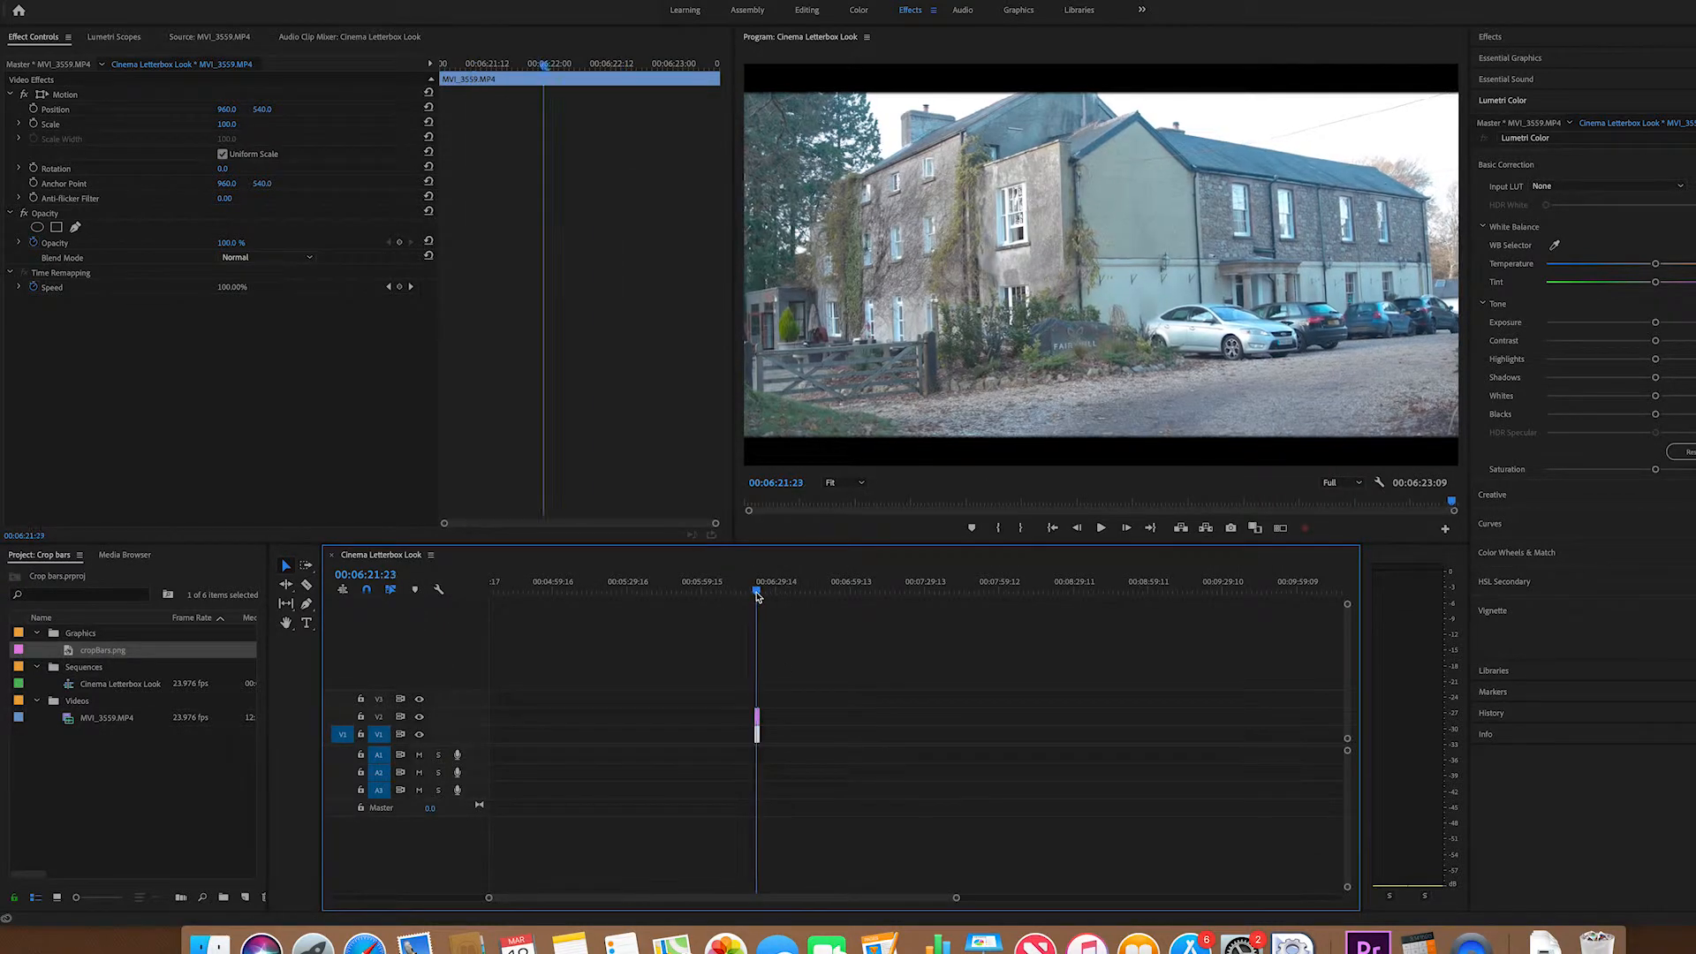
left_click(757, 725)
left_click(758, 735)
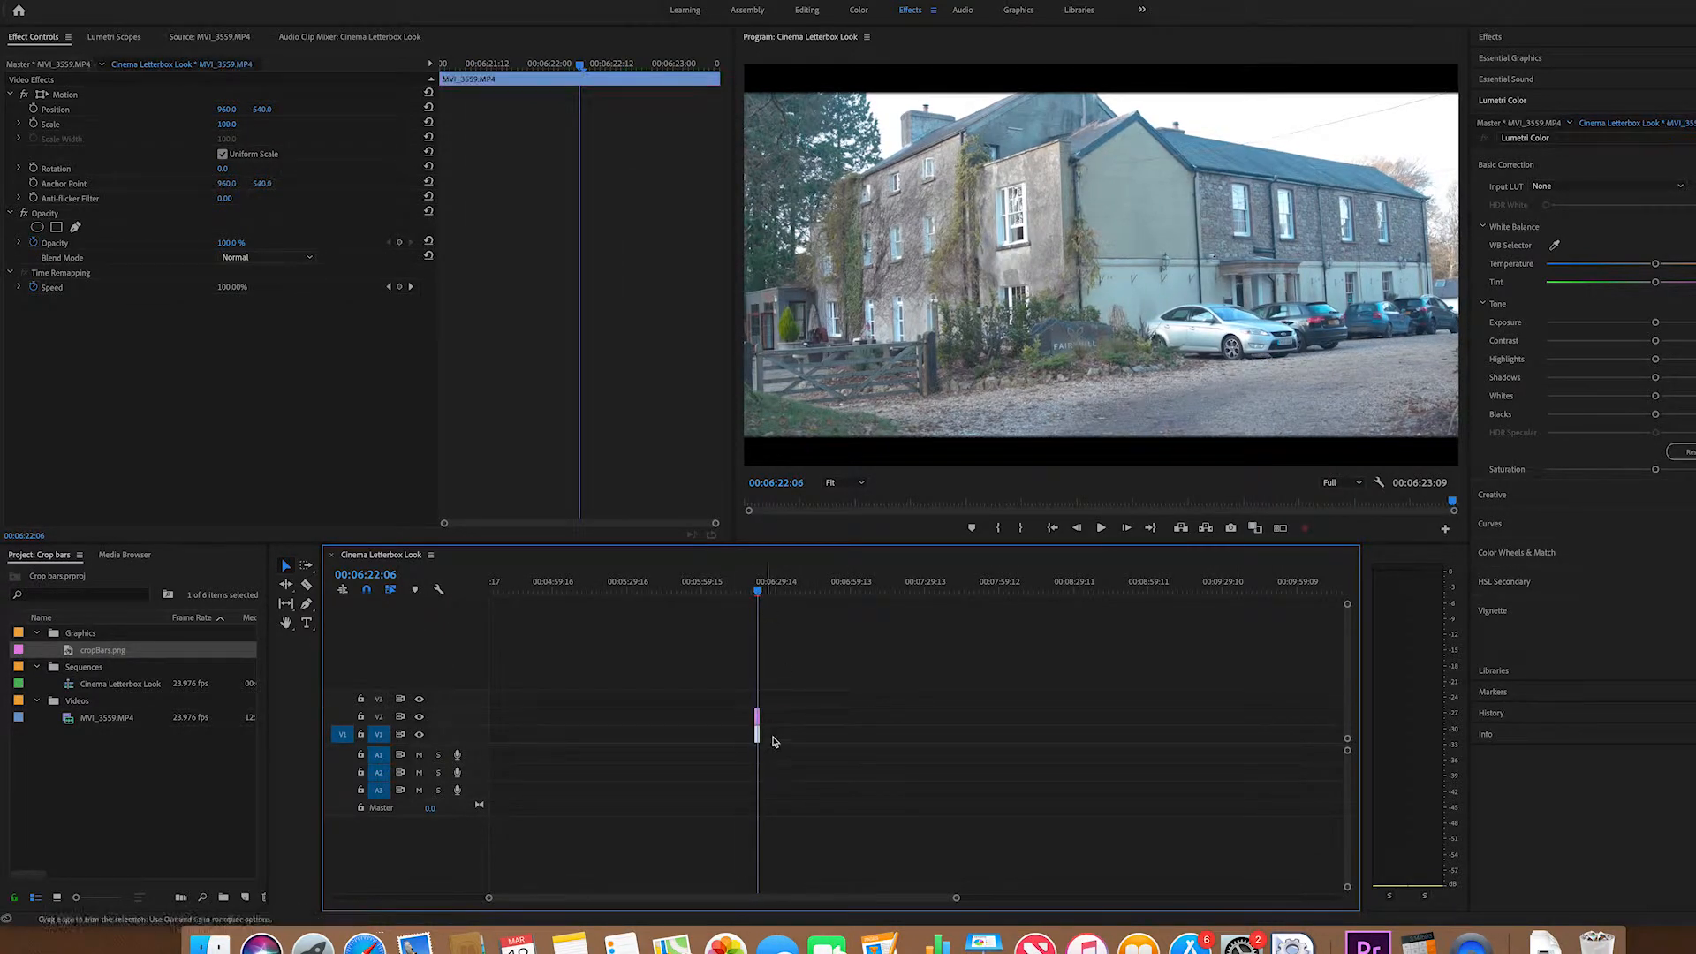
left_click_drag(262, 109, 262, 108)
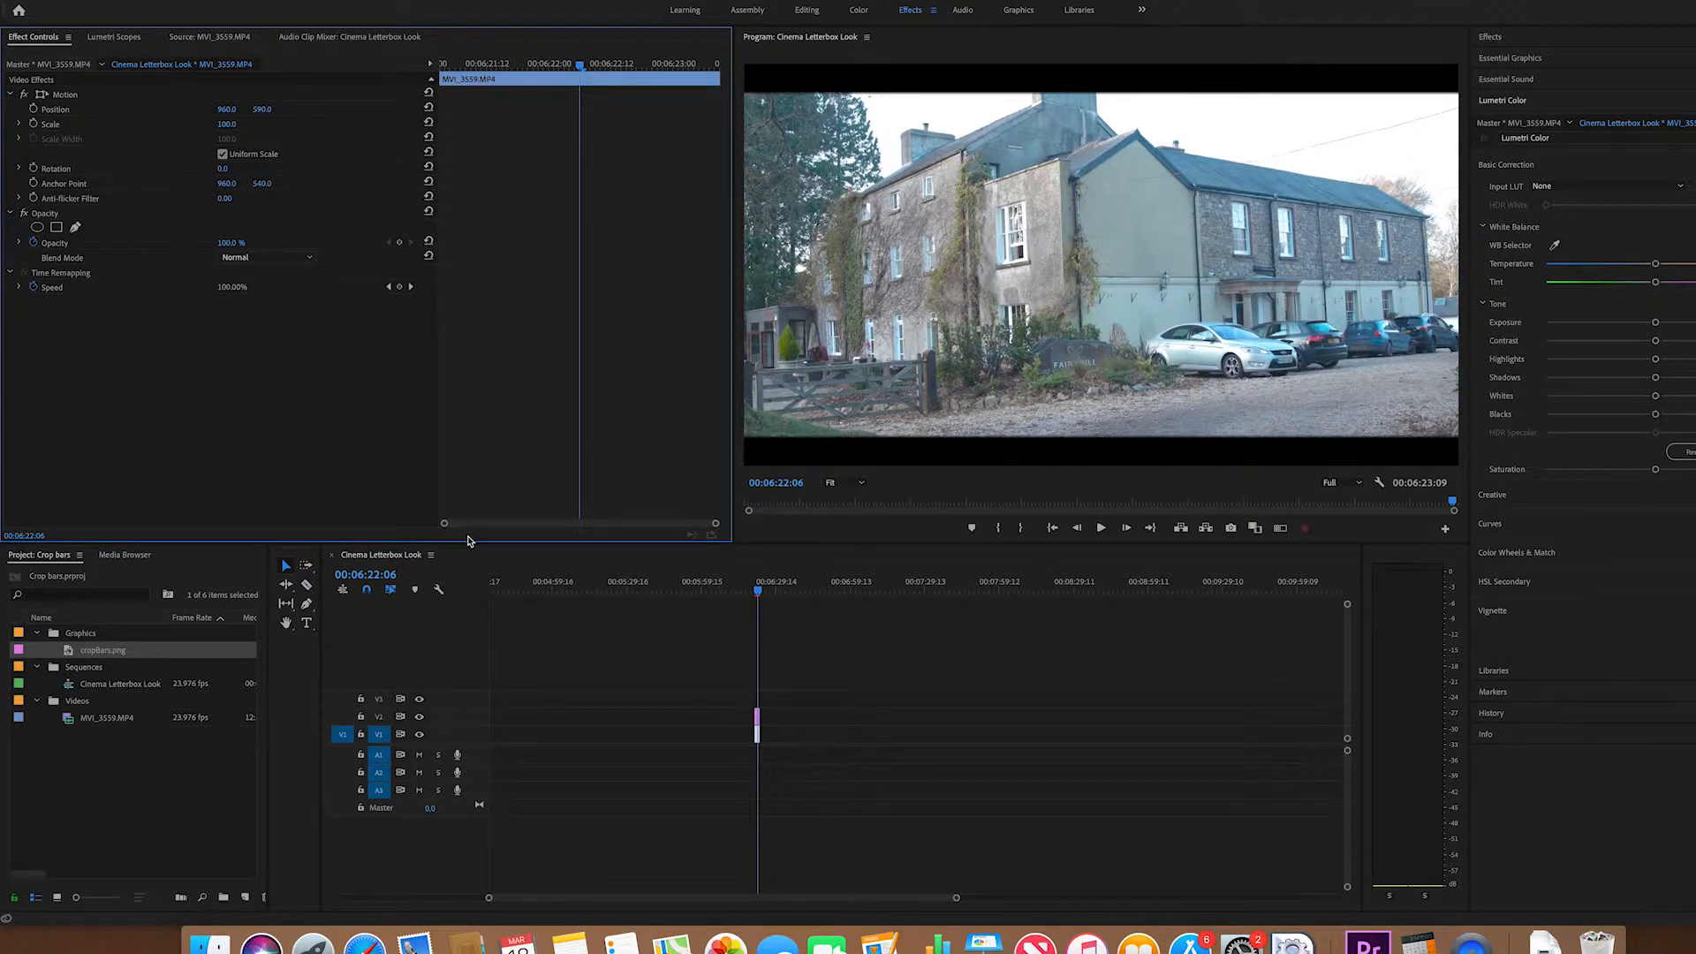
Step: Delete the crop bars graphic from track V2 and reset the position of the MVI_3559.MP4 clip
left_click(791, 739)
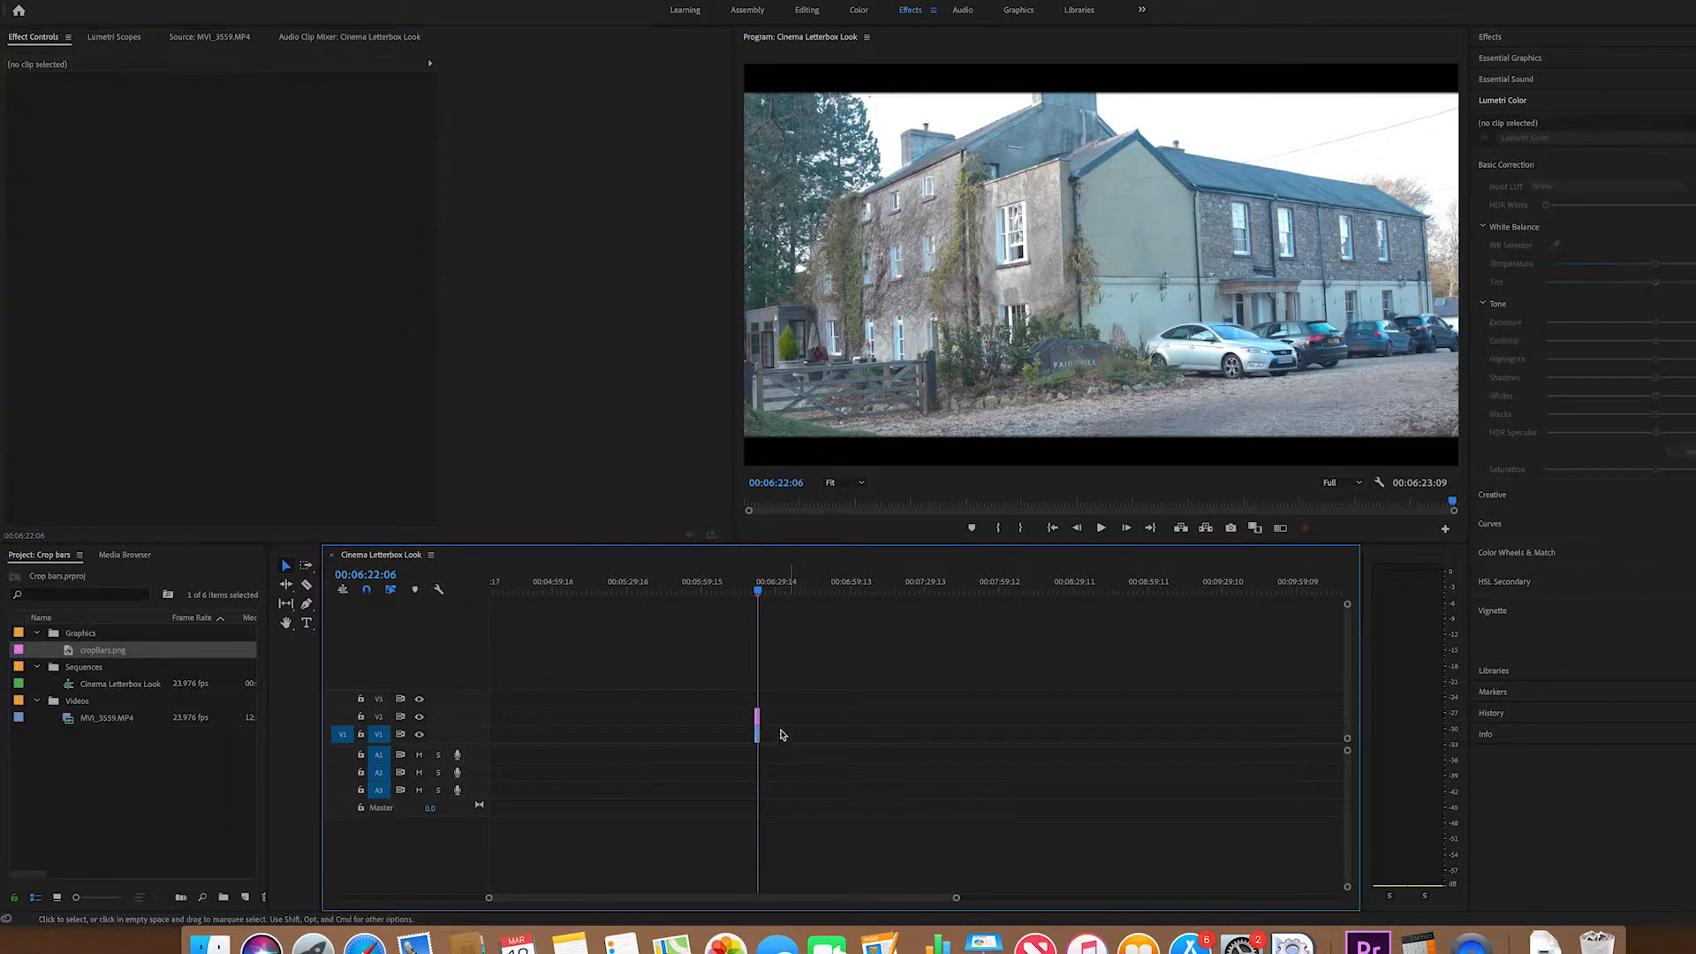
left_click(757, 721)
key("Delete")
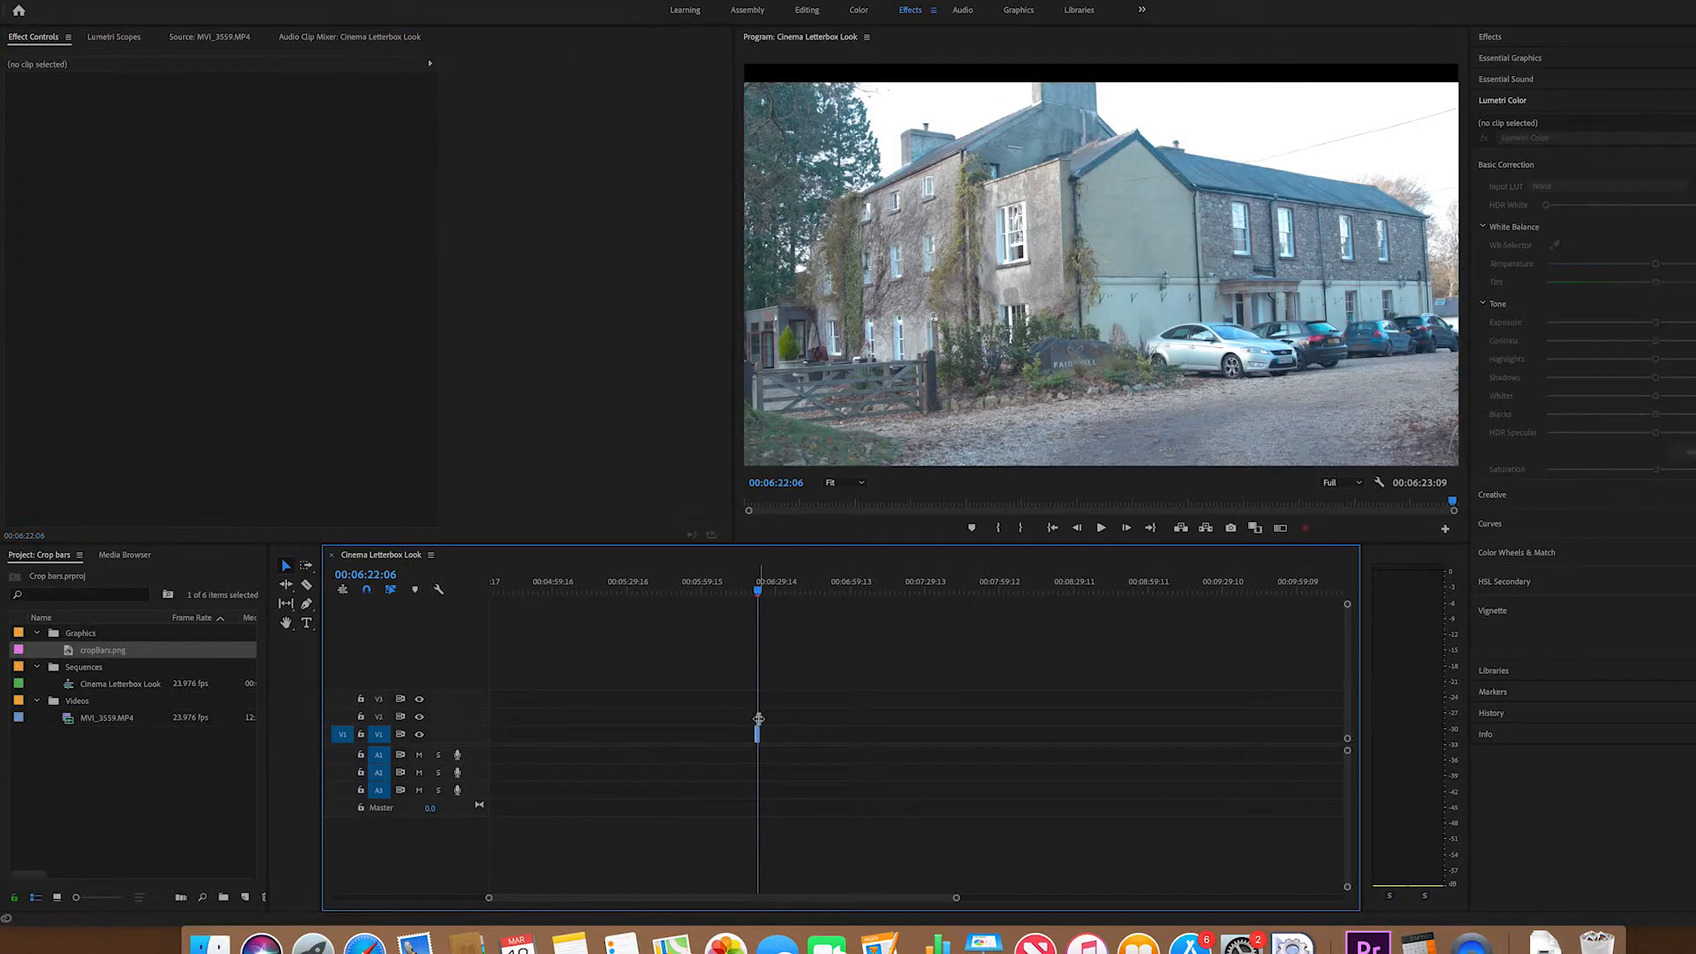
left_click(753, 739)
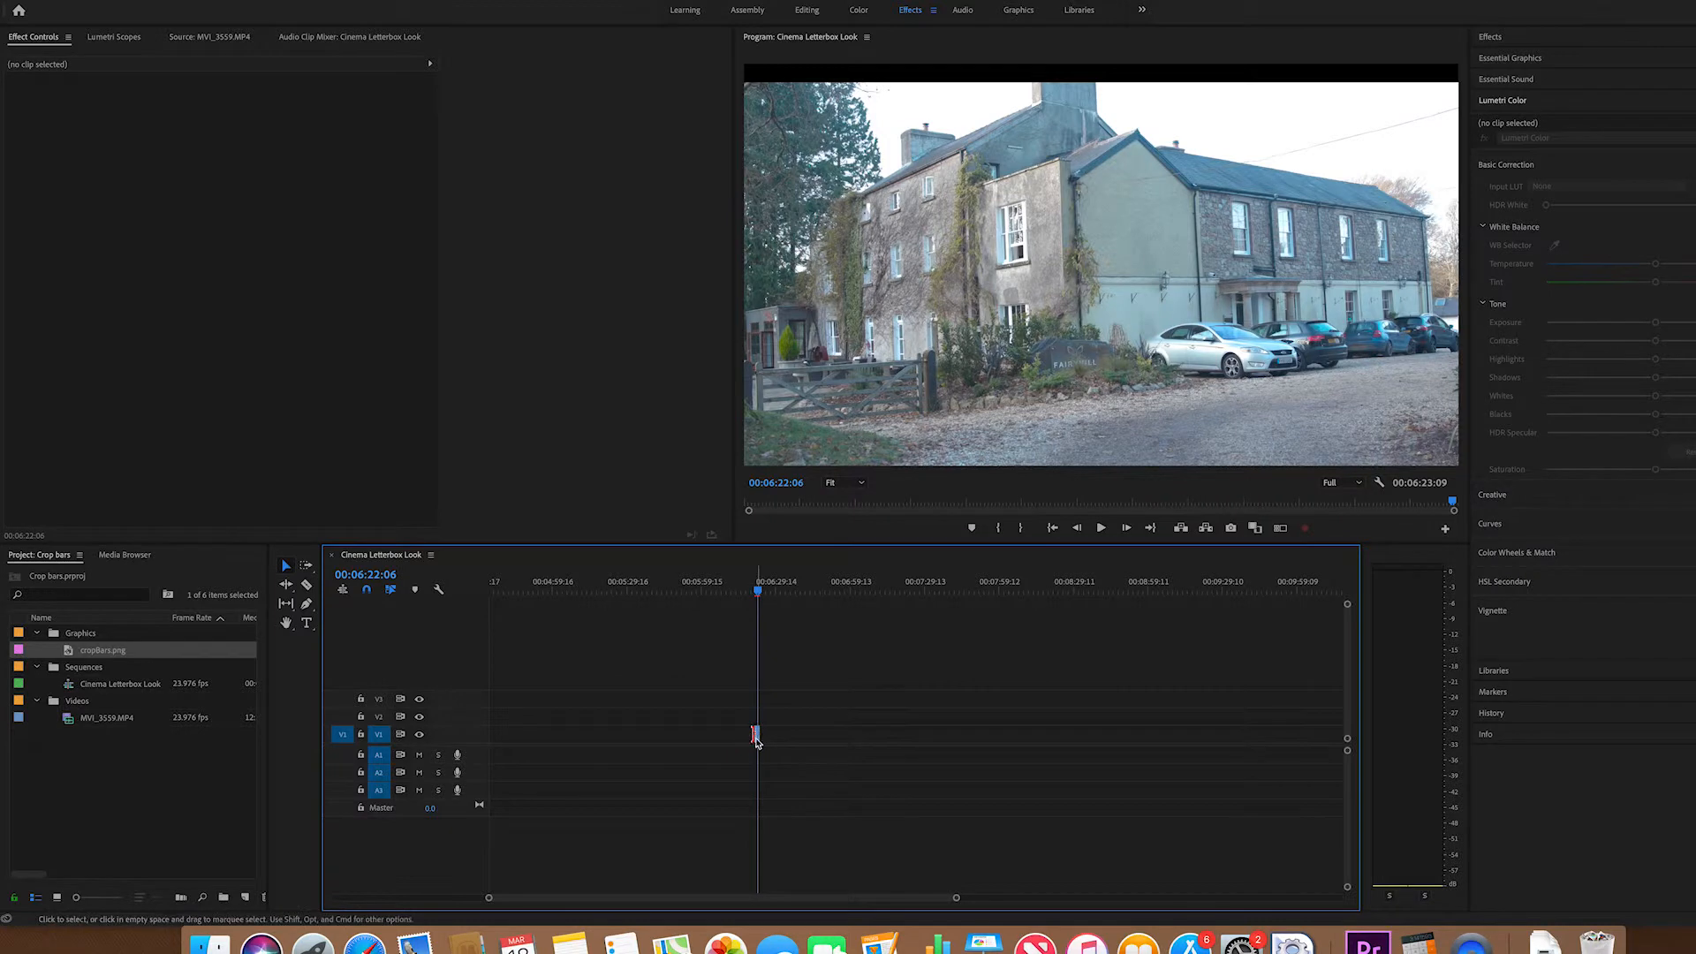
left_click(429, 110)
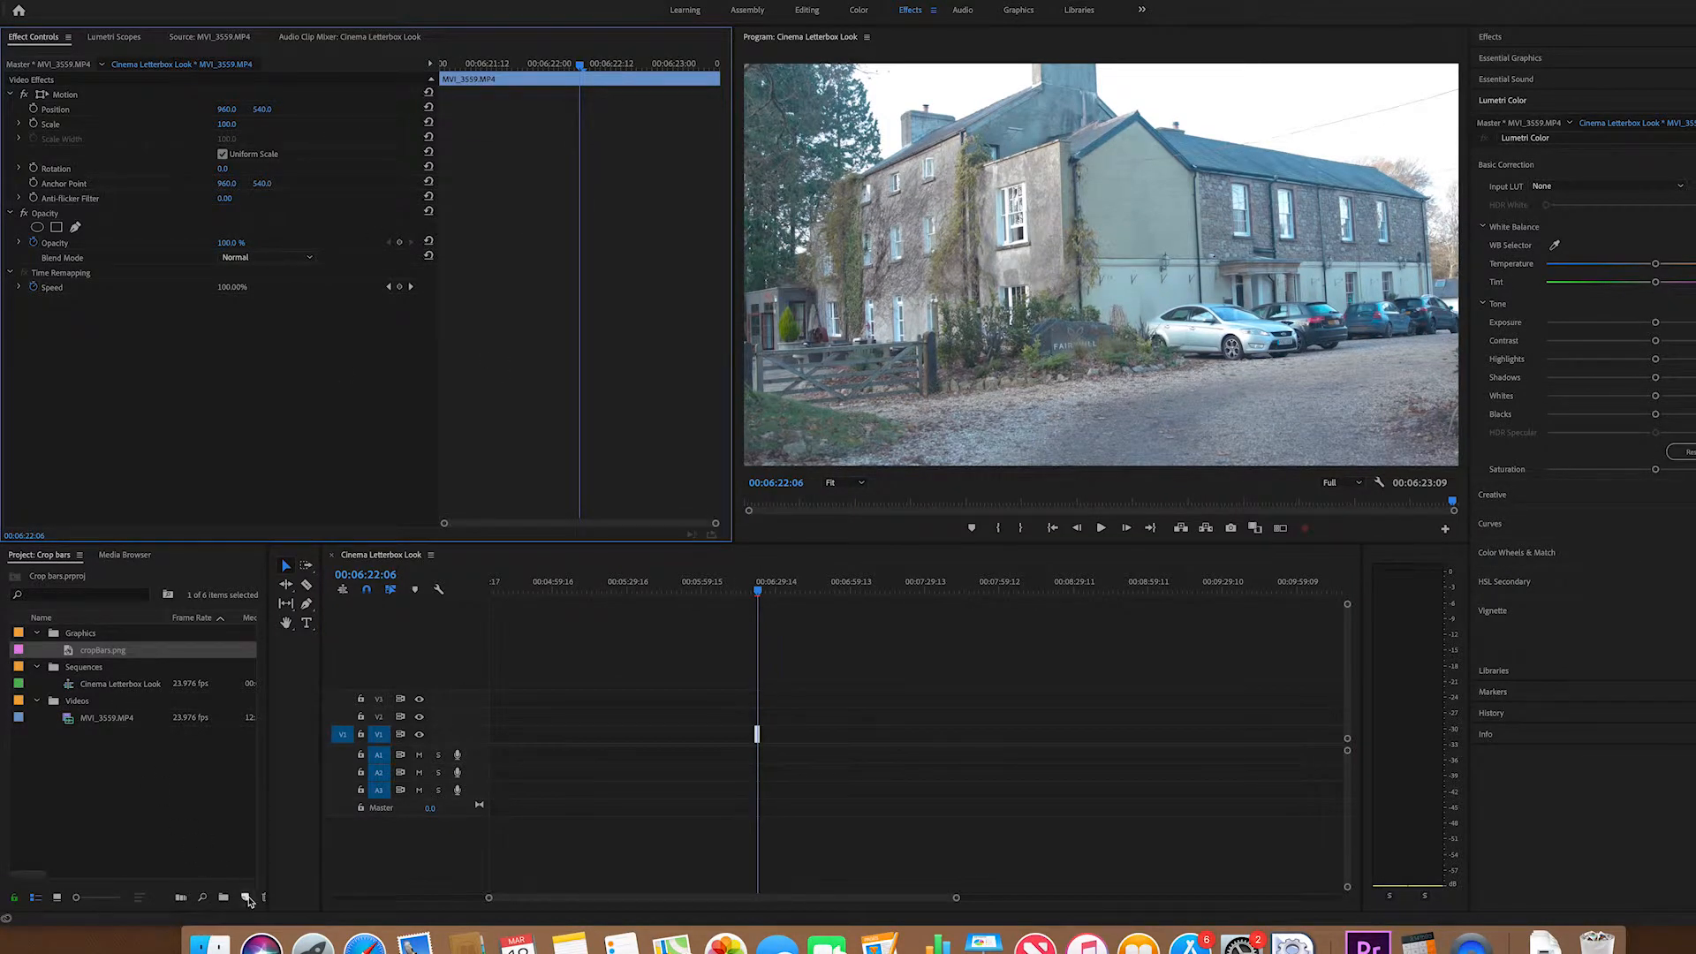
Step: Create a 1920 × 1080 adjustment layer at 23.976 fps and place it above the clip on V2, trimmed to the clip's length
left_click(245, 897)
left_click(281, 770)
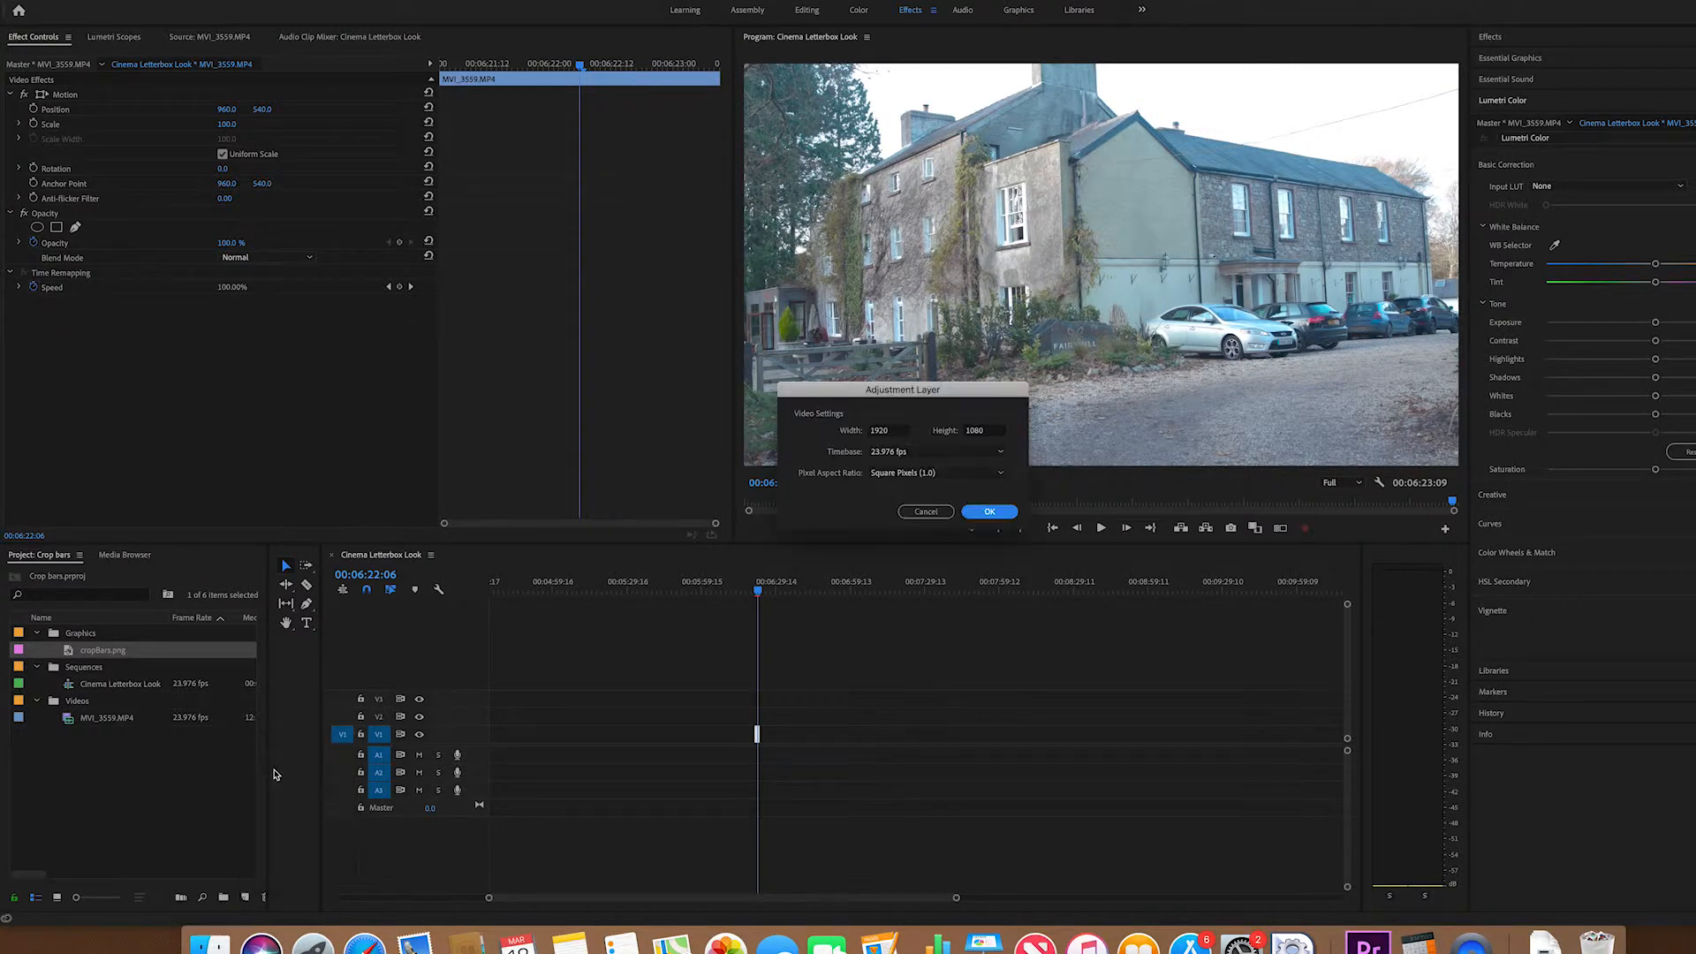
left_click(984, 510)
left_click_drag(76, 652, 758, 718)
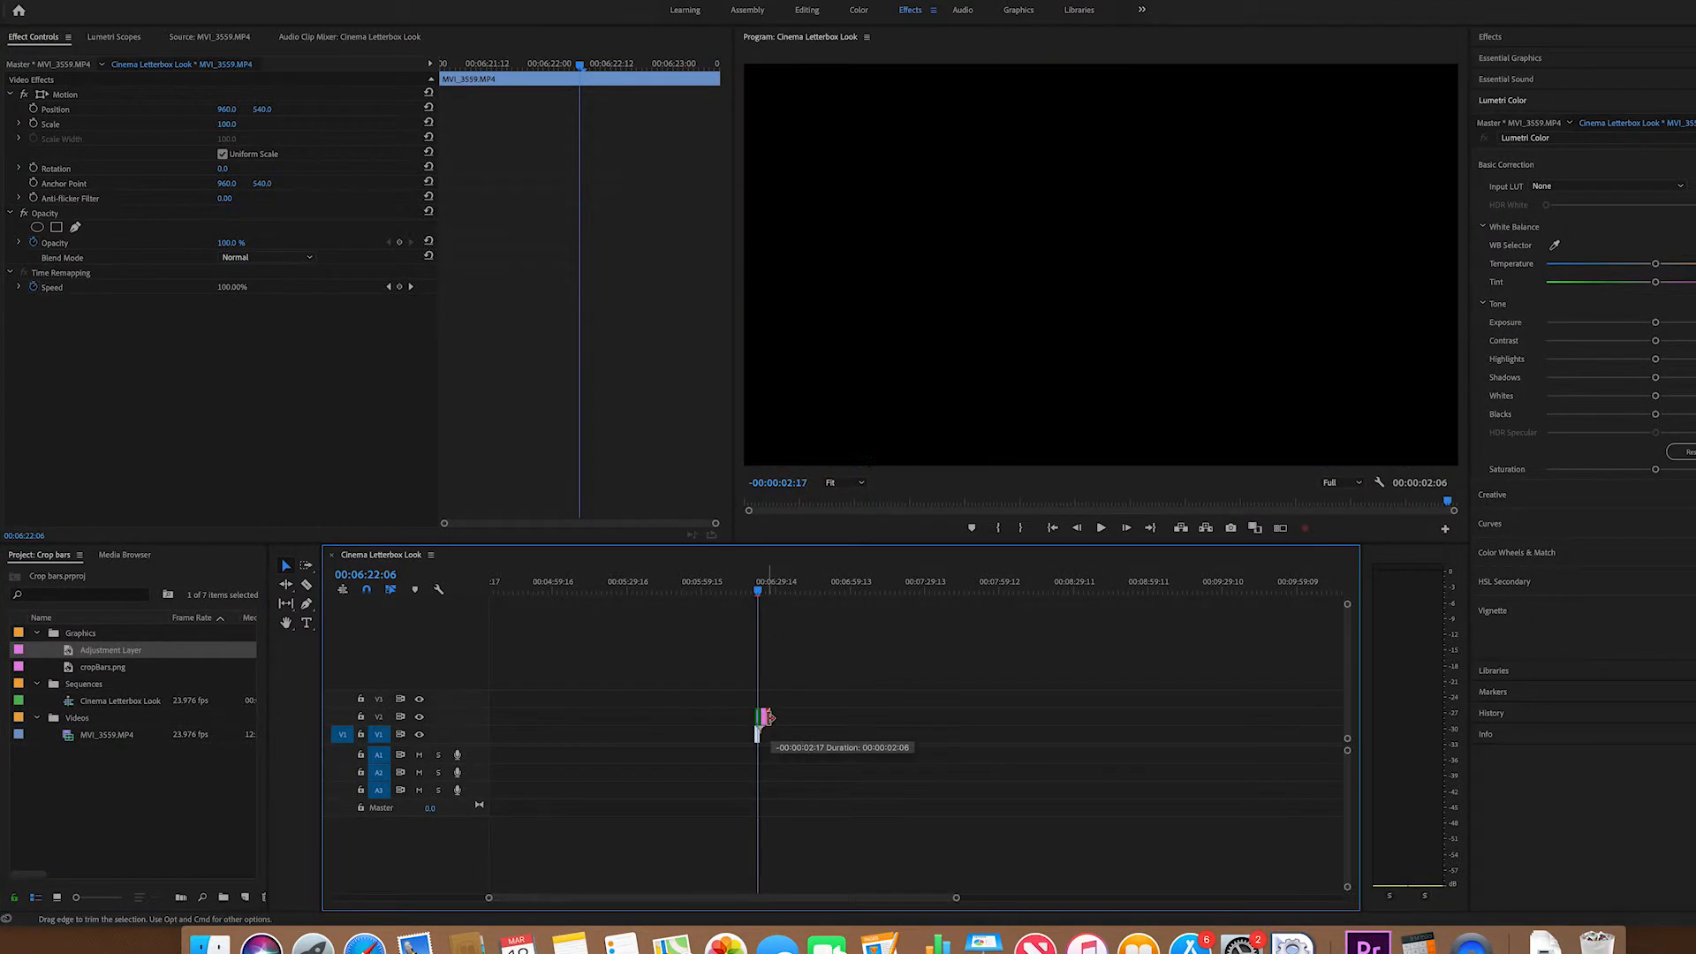
Step: Apply the Crop effect to the adjustment layer on track V2
left_click(1491, 36)
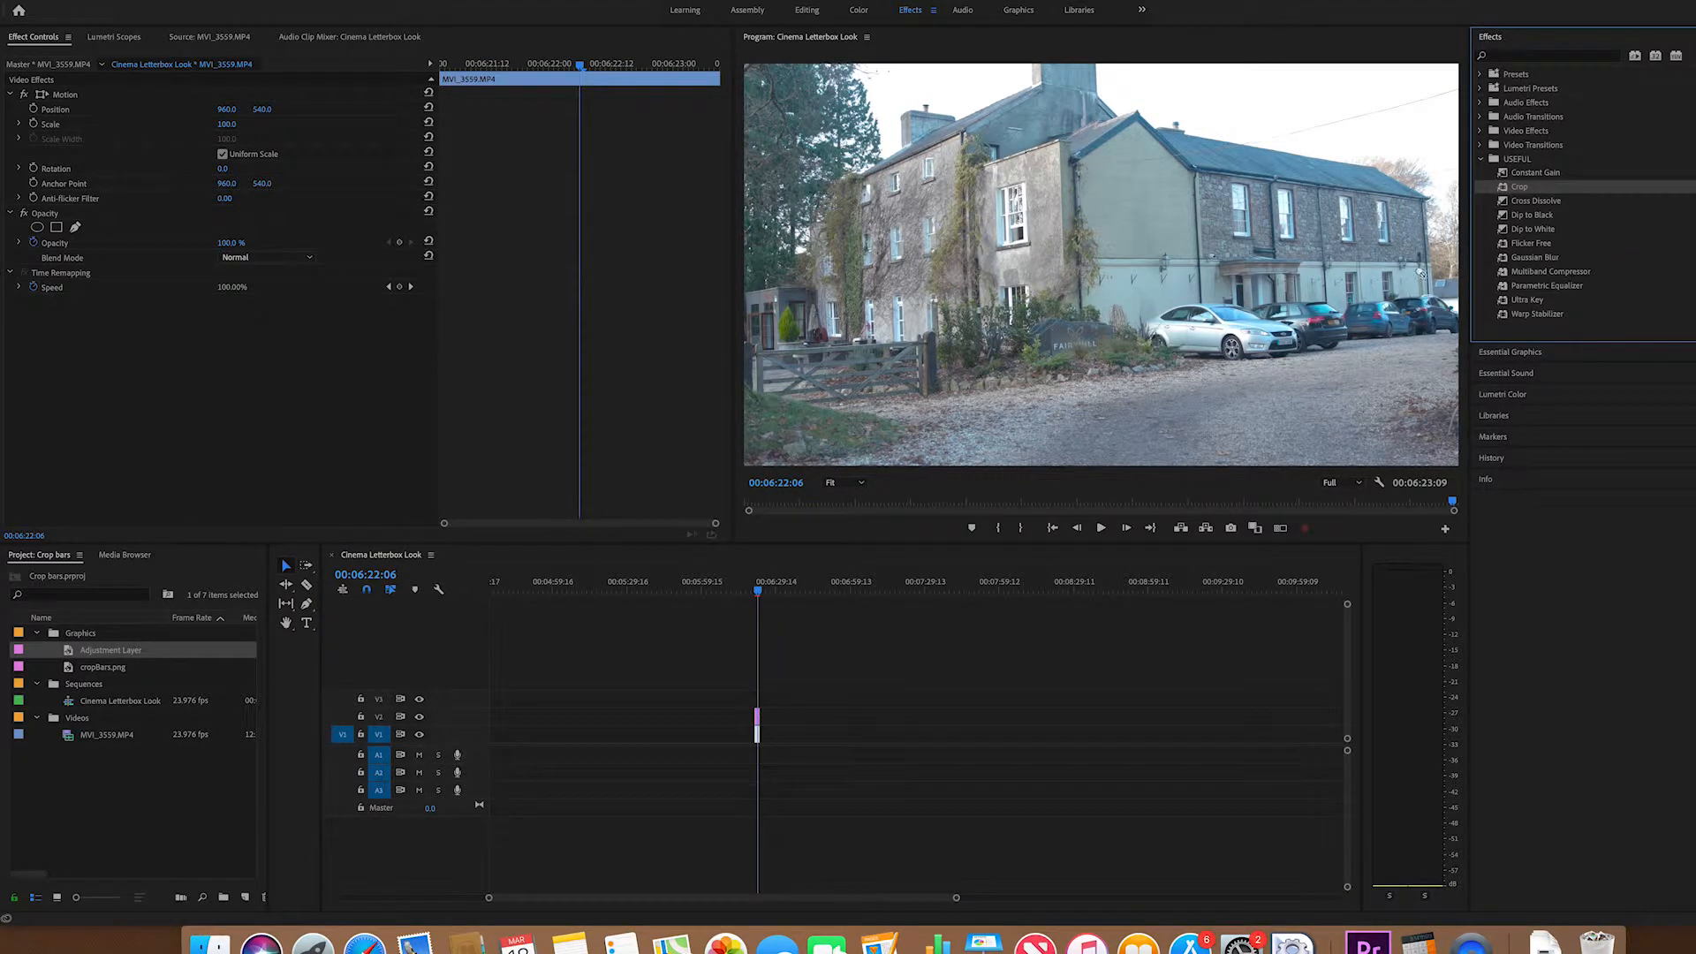
left_click(760, 718)
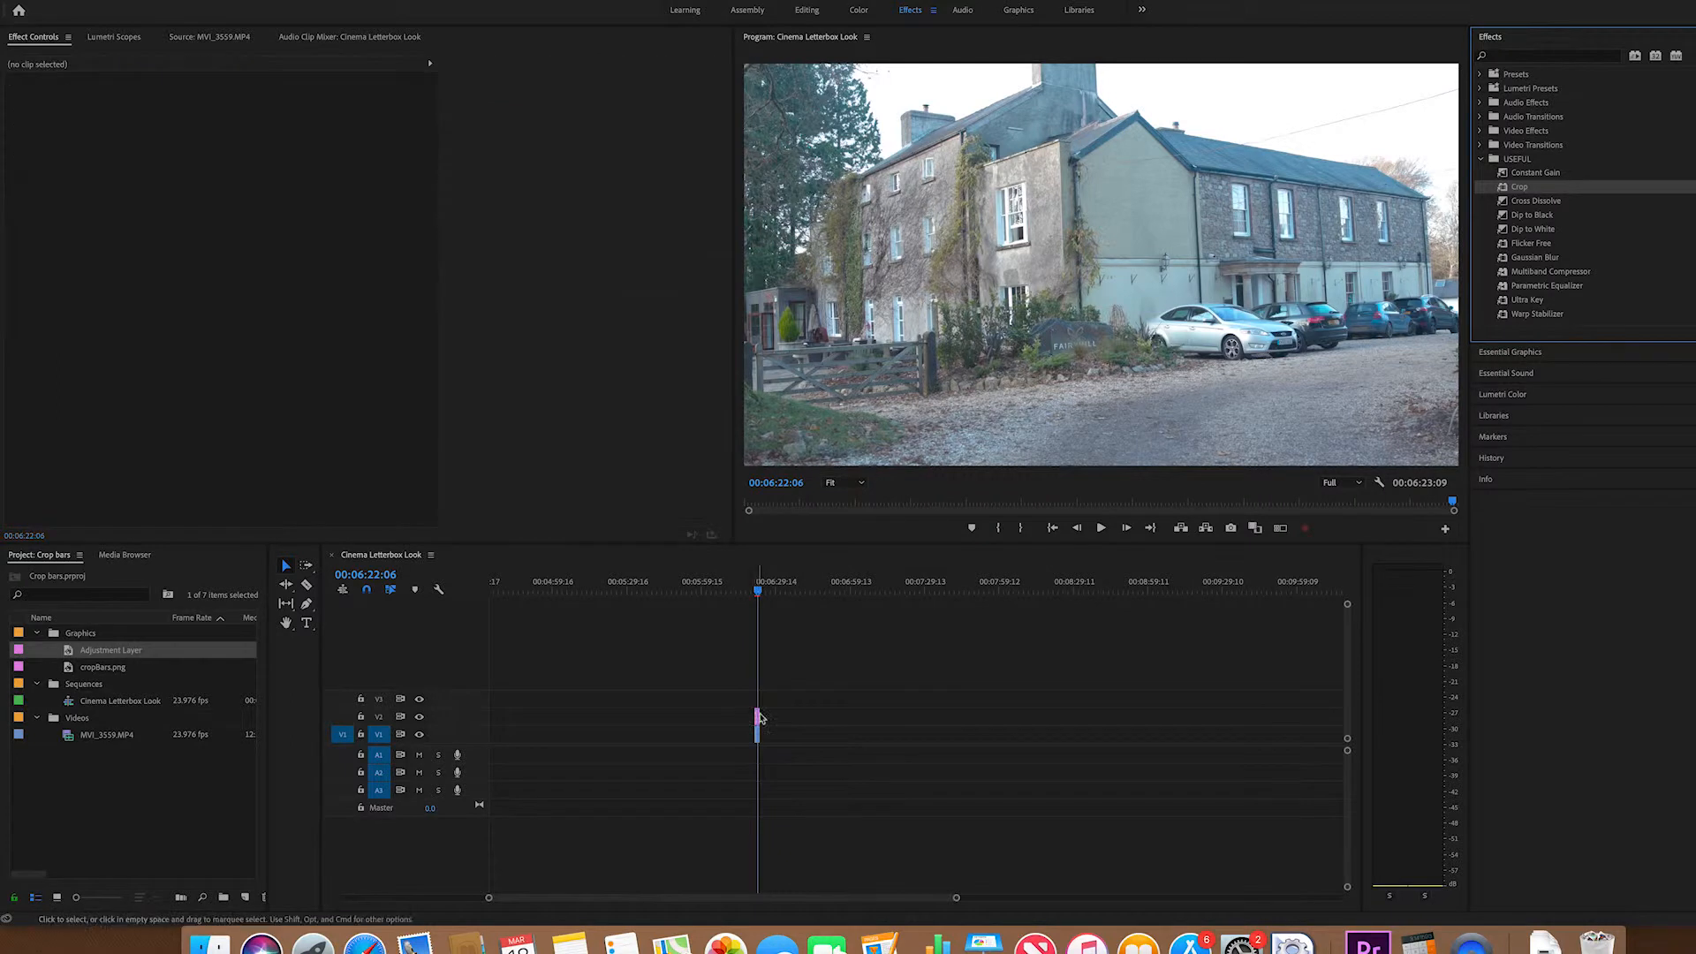
left_click(759, 718)
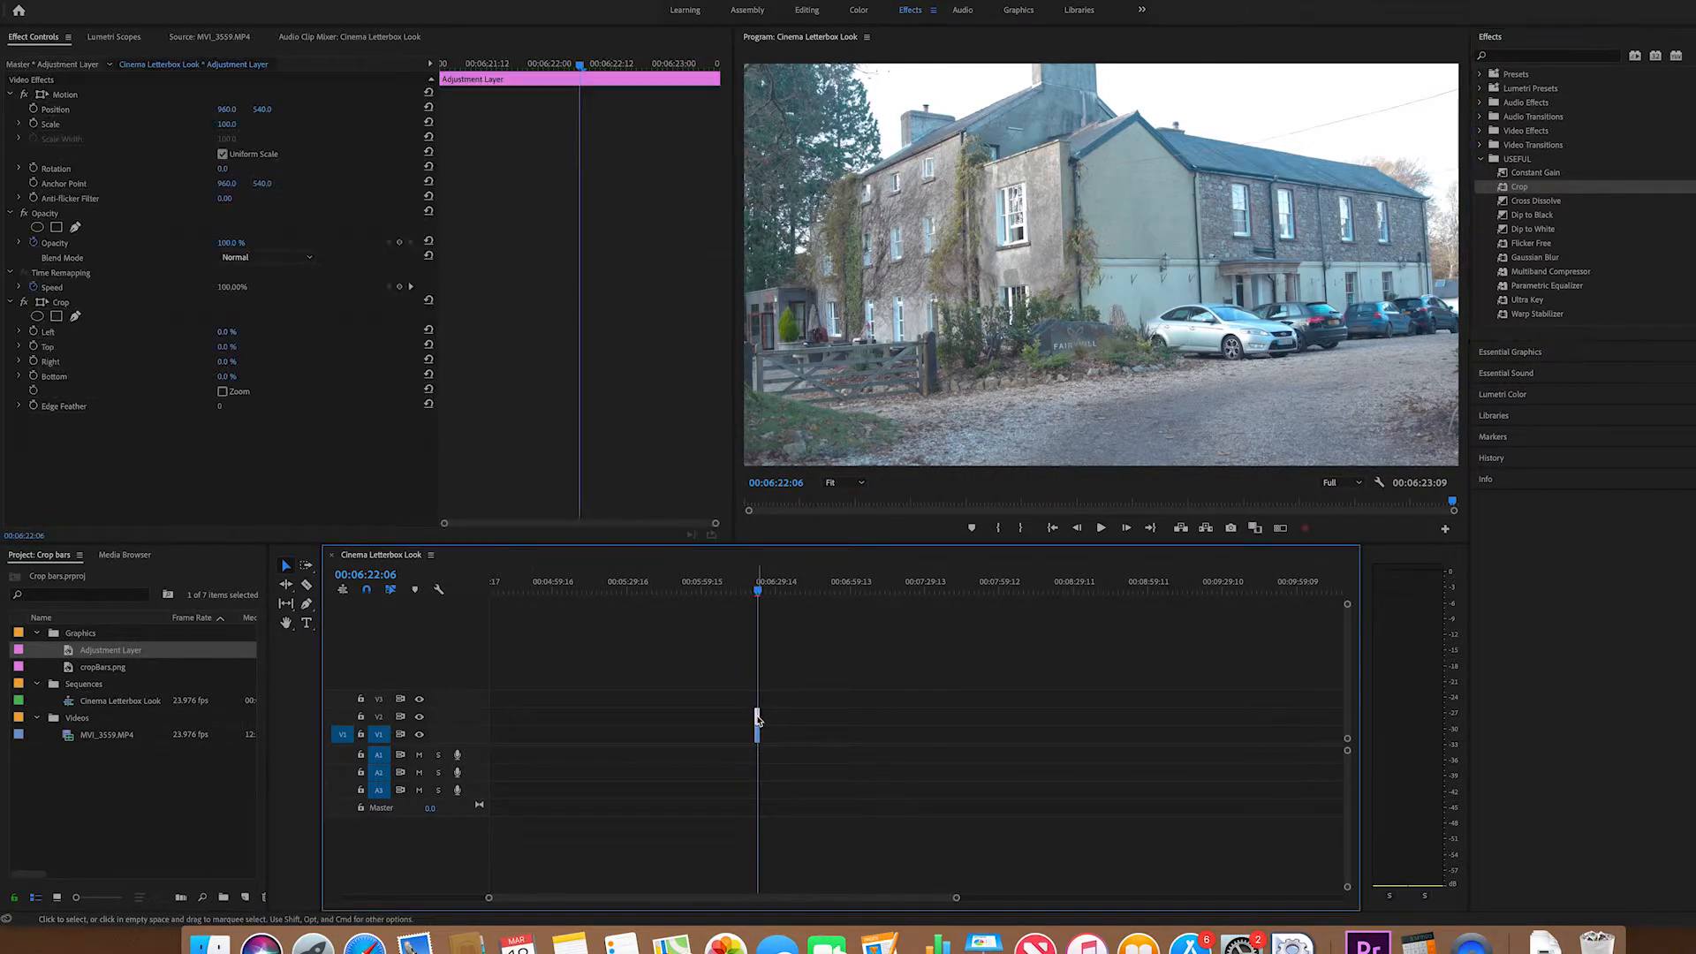
Step: Set the adjustment layer's crop to 10% at the top and 10% at the bottom
left_click(227, 347)
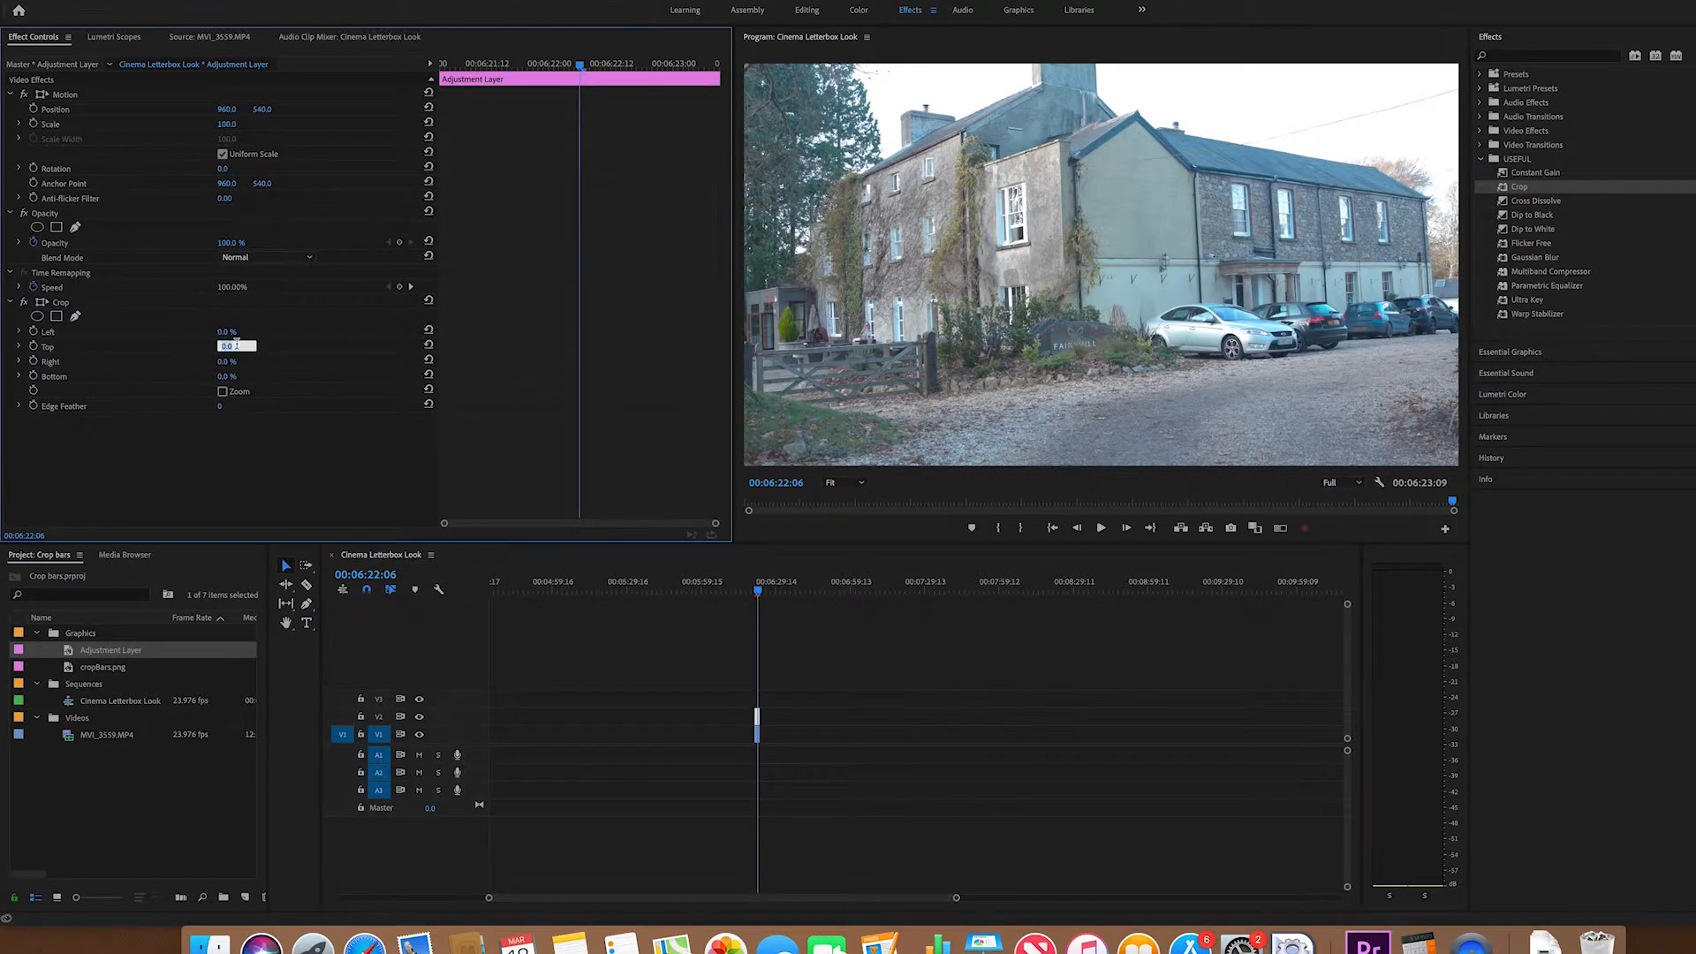
type("10")
key("Return")
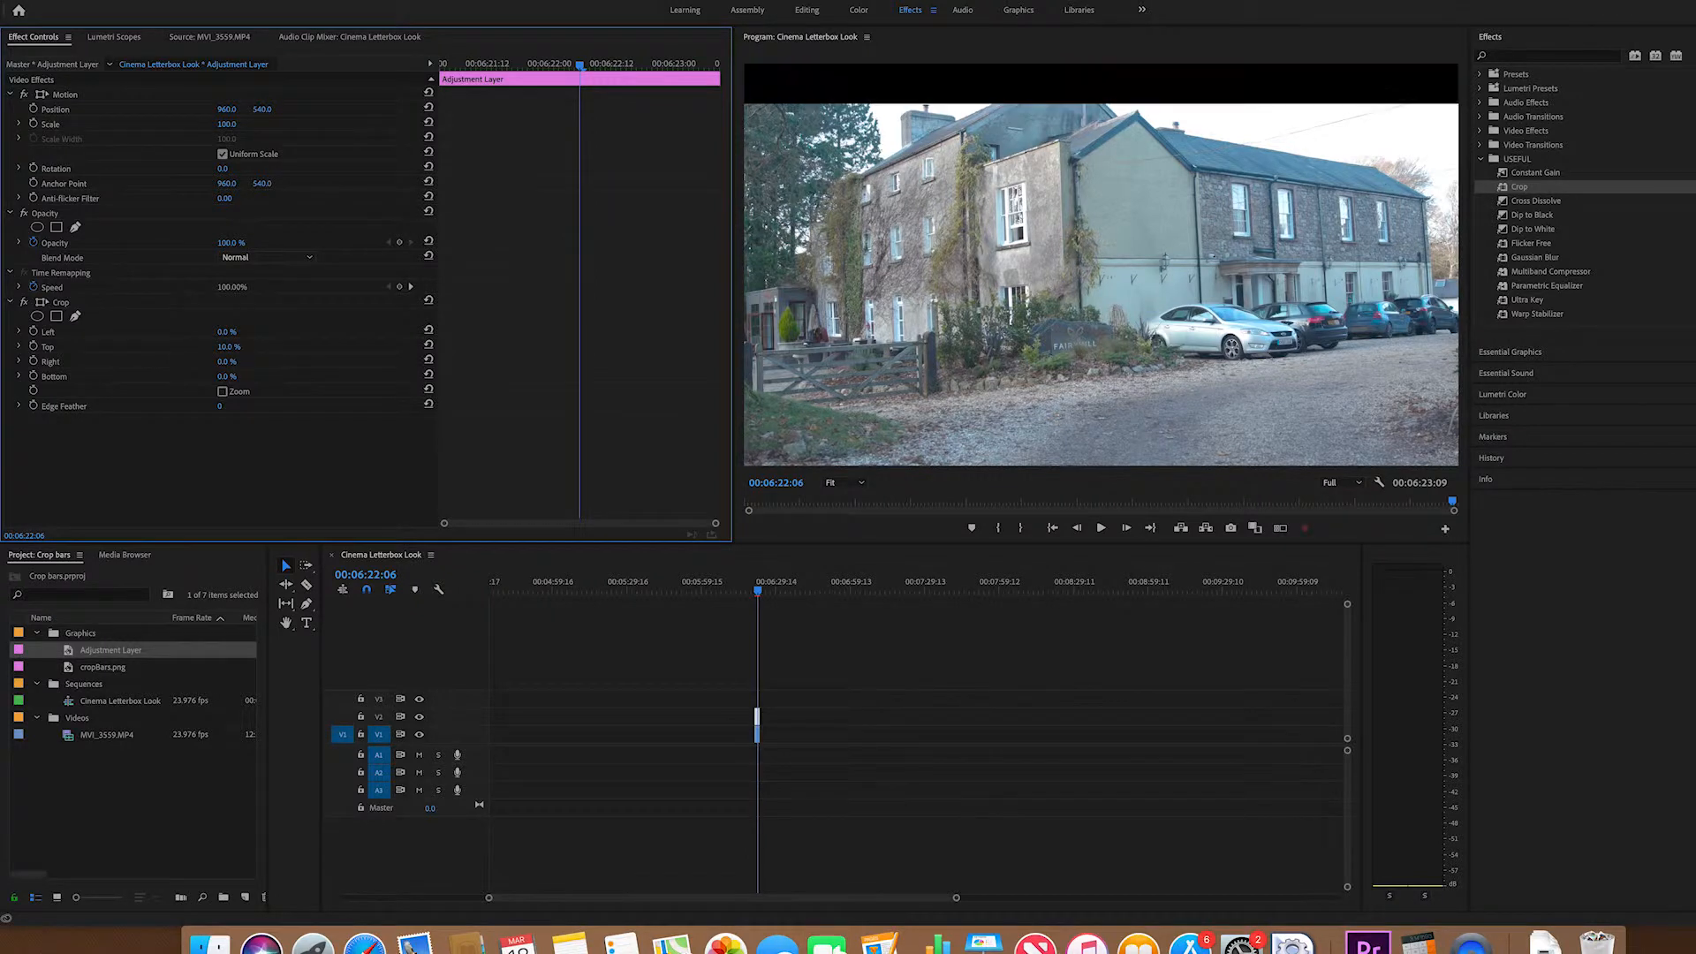
left_click(227, 376)
type("10")
key("Return")
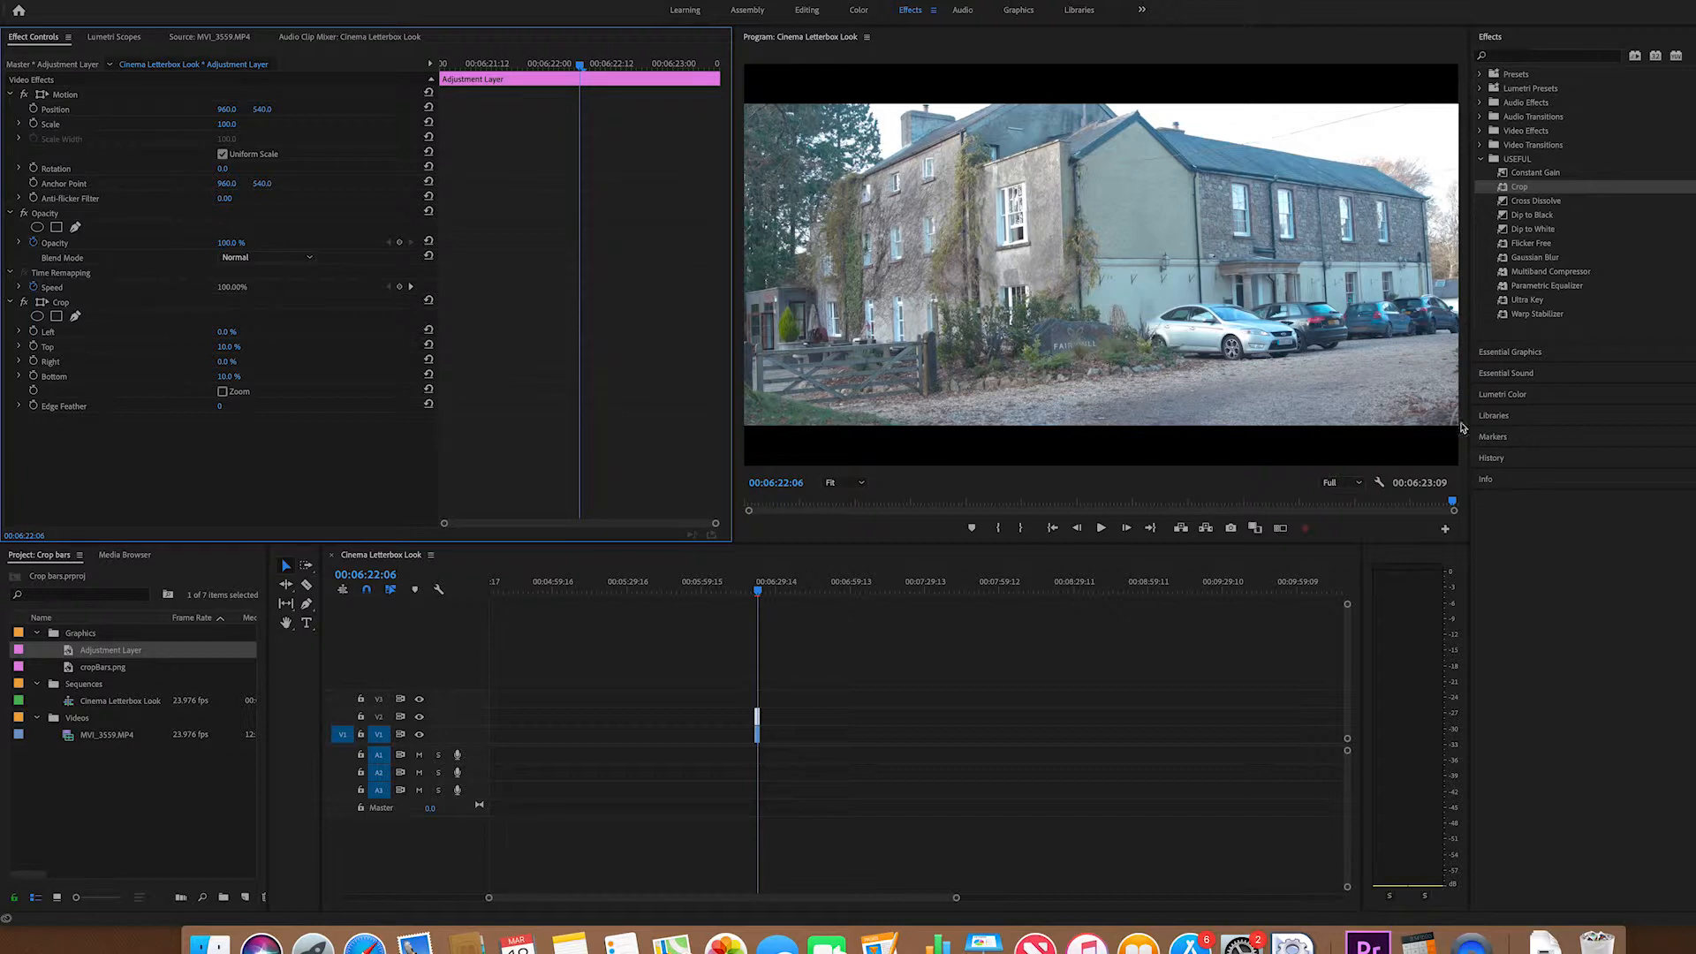
Step: Examine the cropped frame and the output video dimensions in the sequence's export settings
left_click(759, 591)
left_click_drag(759, 590, 759, 595)
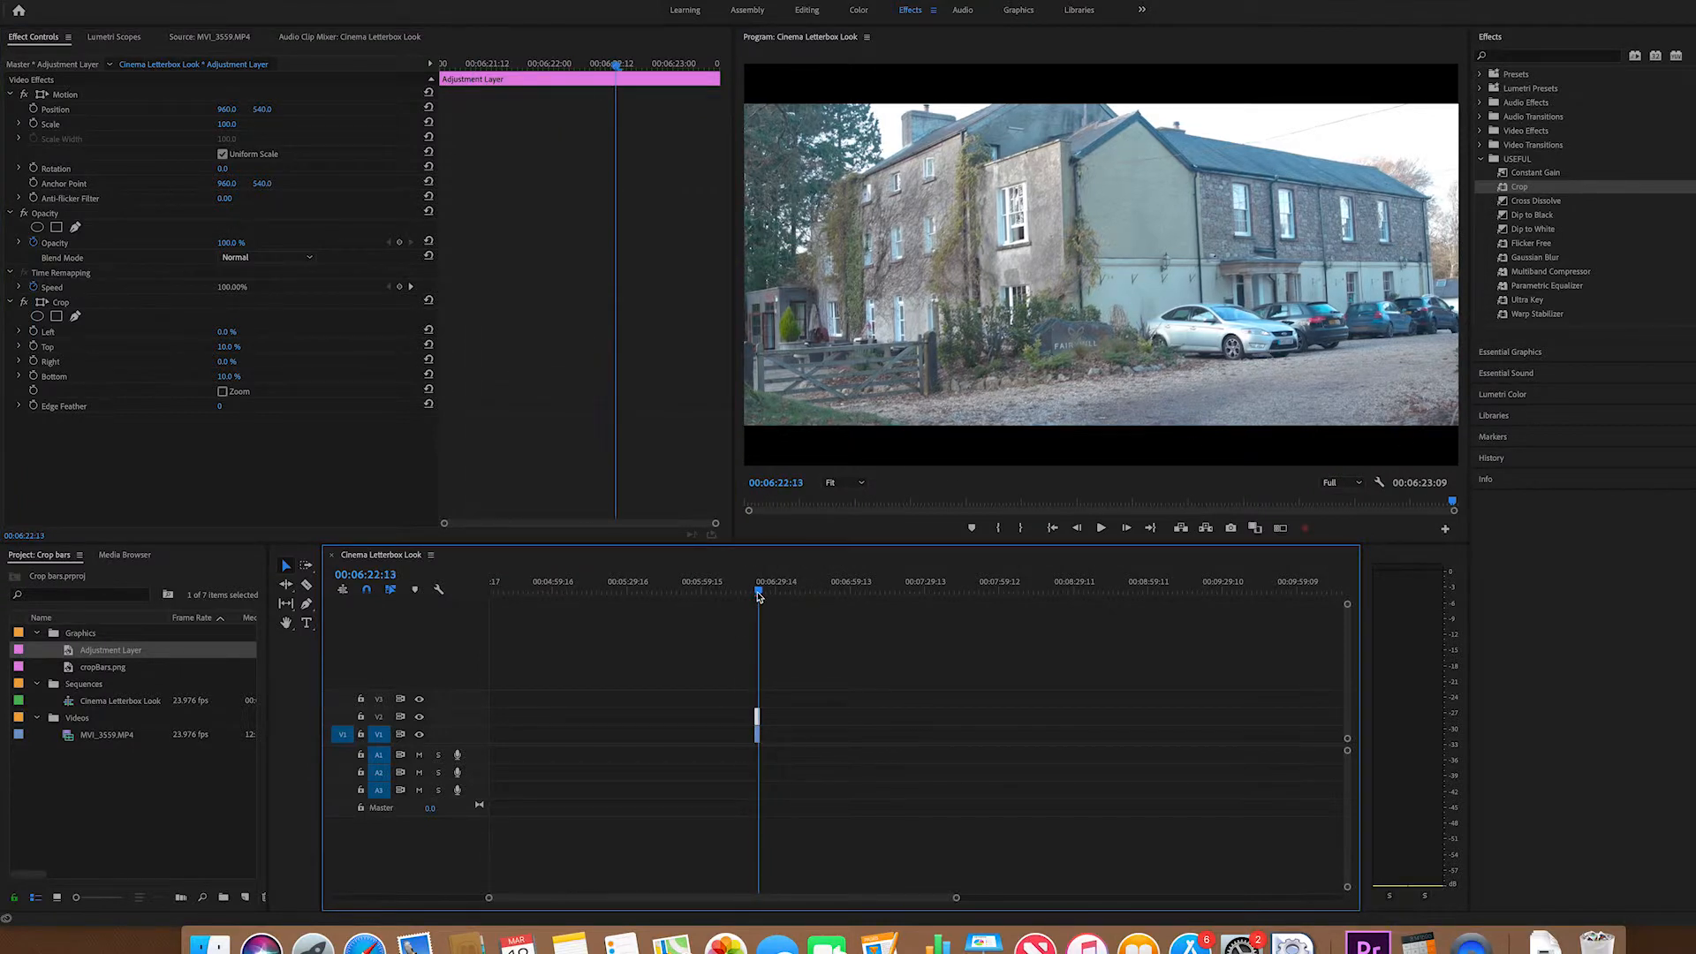
key("super+m")
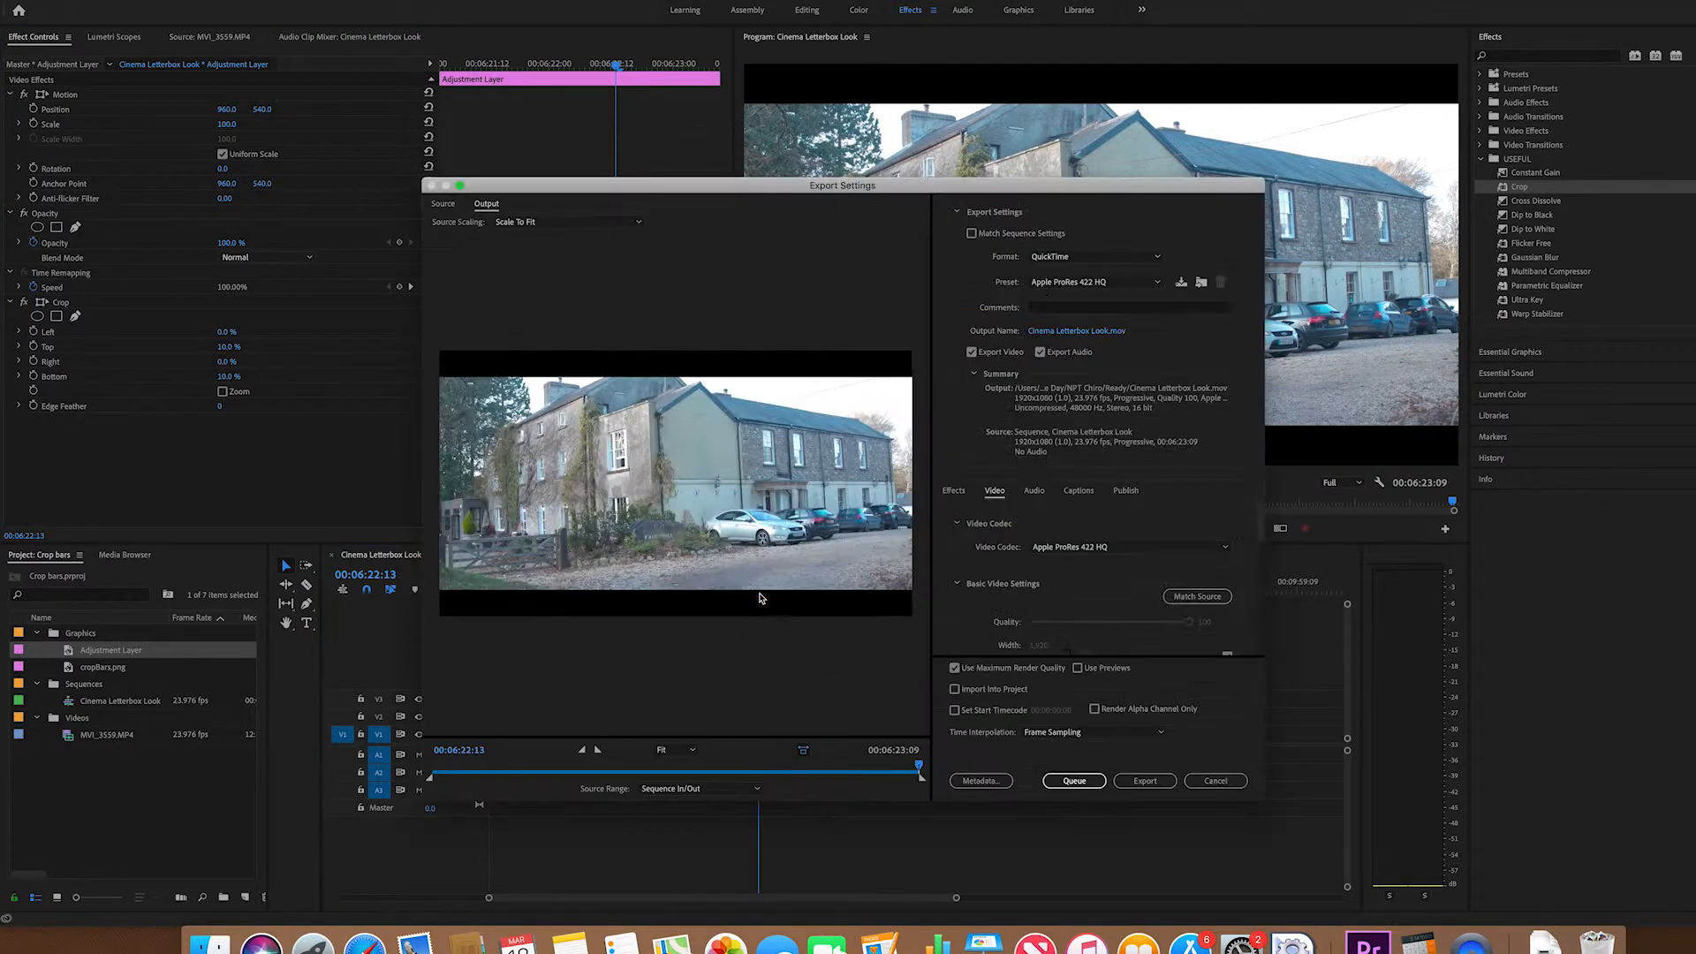
scroll(1083, 623, "down", 2)
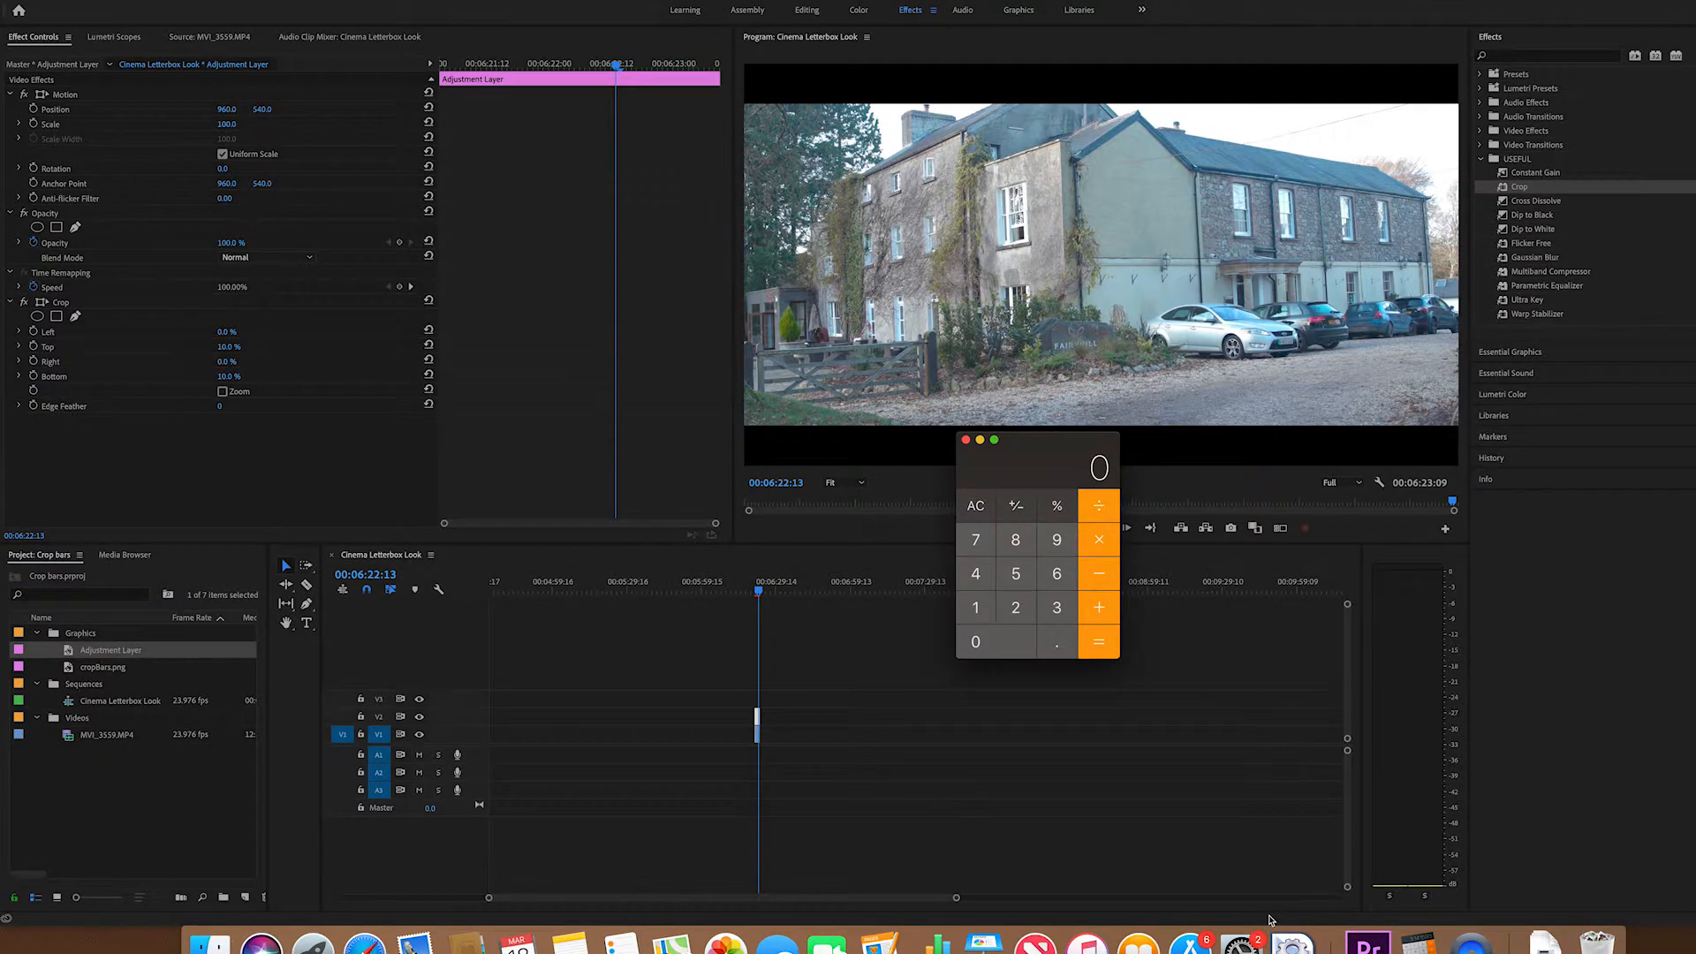
Step: Calculate the frame height for a 2.39 aspect ratio in Calculator by dividing 1920 by 2.39, and close it
left_click(976, 607)
left_click(1057, 540)
left_click(1025, 608)
left_click(1030, 645)
left_click(1103, 534)
left_click(1016, 608)
left_click(1056, 642)
left_click(1057, 608)
left_click(1060, 548)
left_click(1113, 648)
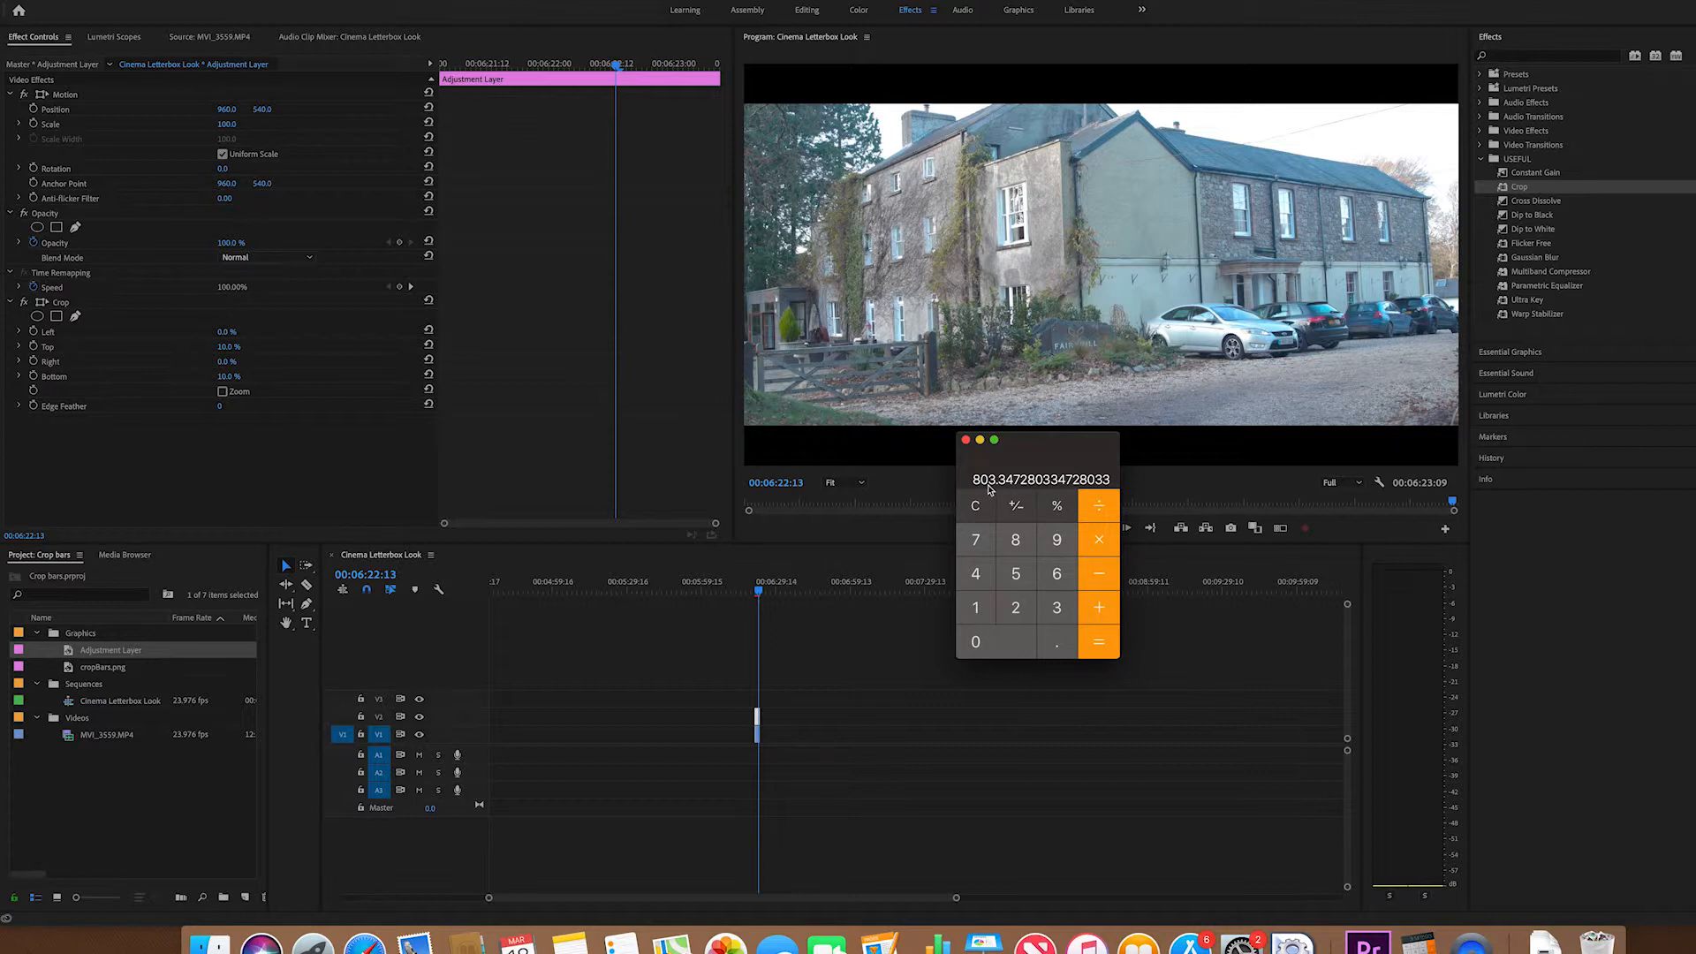
left_click(967, 440)
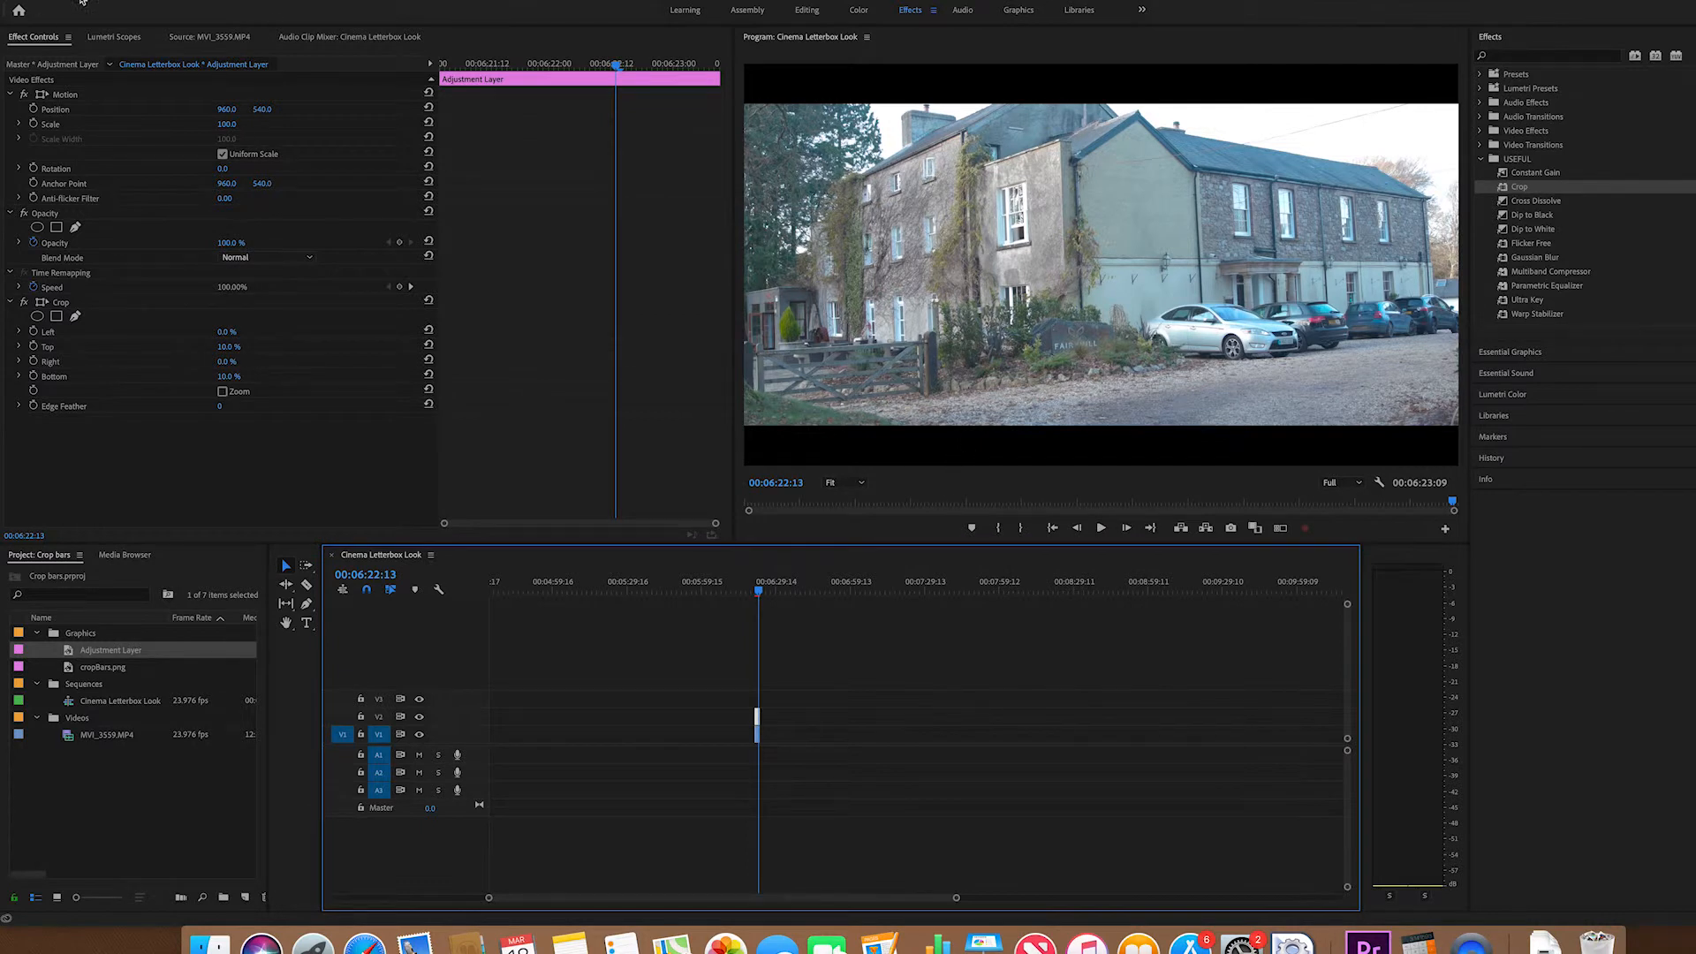
Step: Start a new sequence and set its editing mode to Custom
left_click(141, 0)
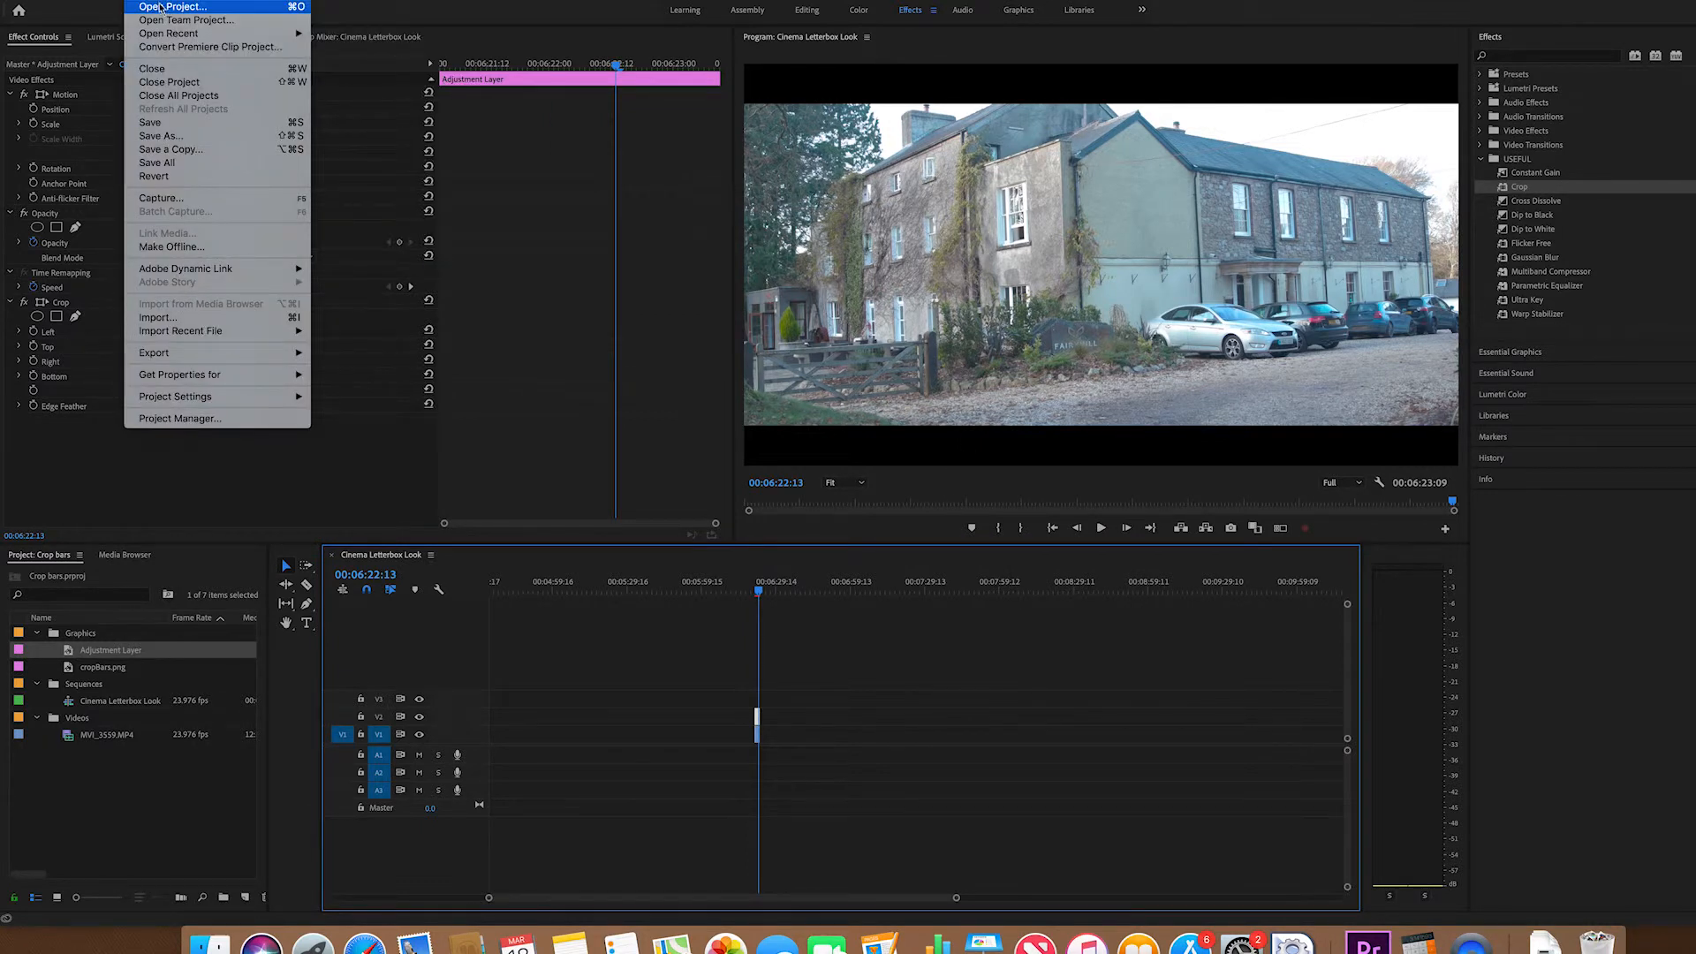
mouse_move(176, 1)
left_click(354, 23)
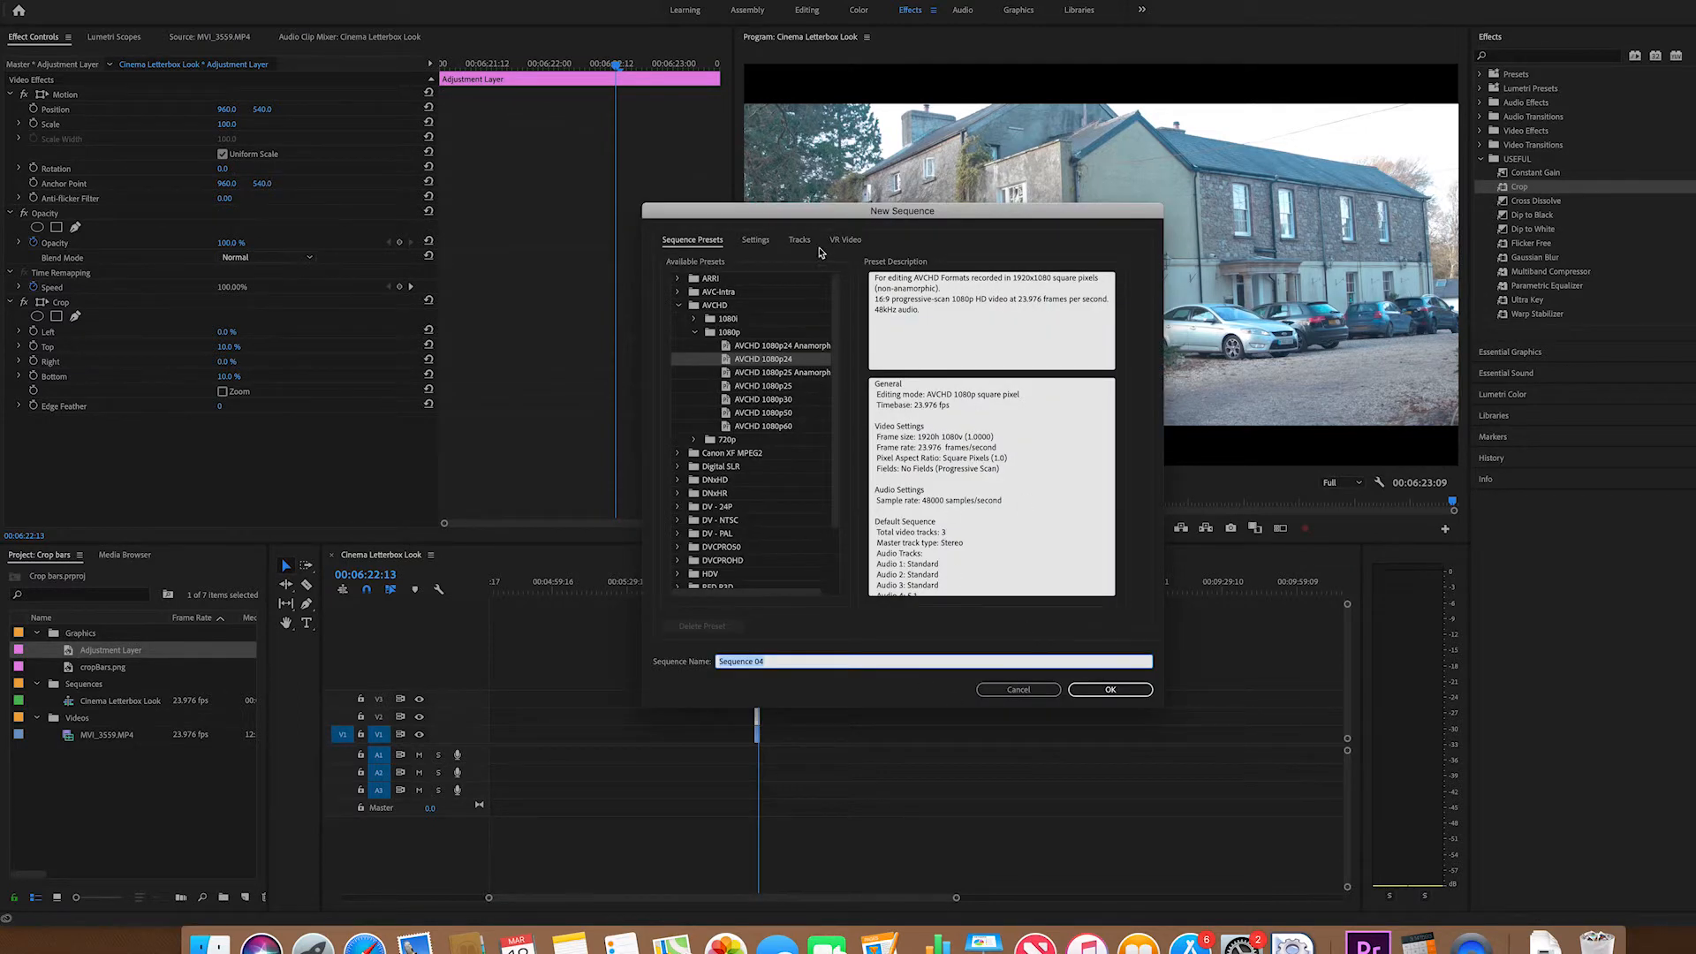
left_click(758, 240)
left_click(919, 263)
scroll(938, 364, "up", 5)
left_click(830, 276)
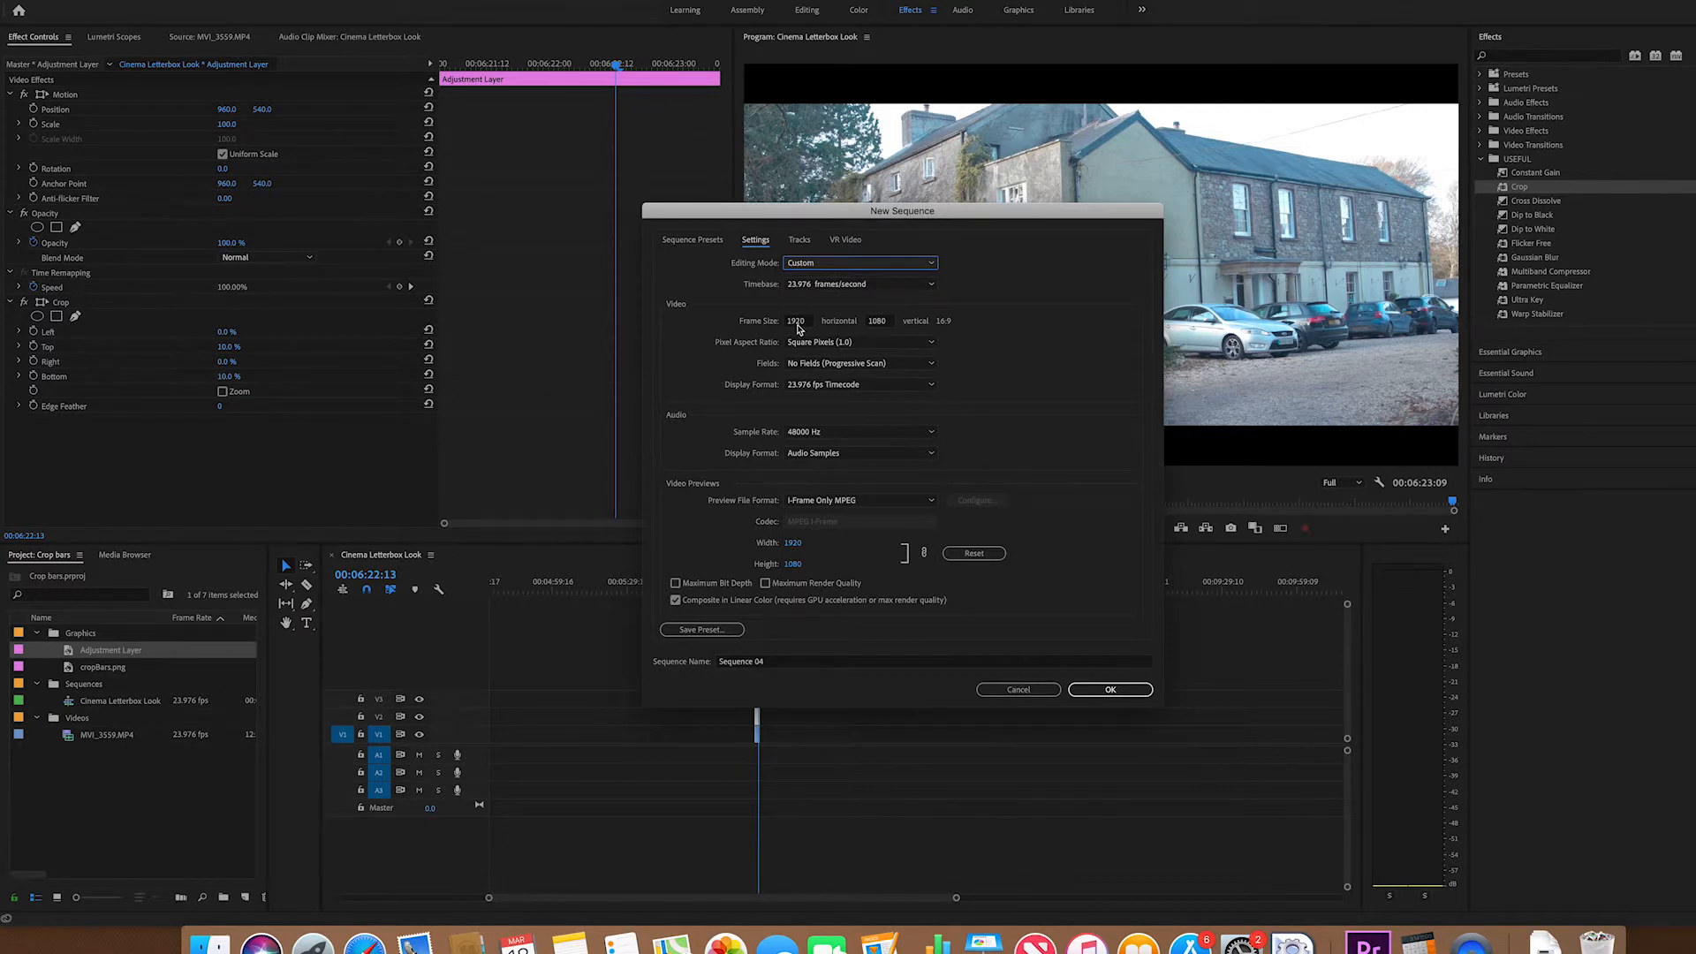
Step: Create the sequence with a vertical frame size of 803 and file it in the Sequences bin
left_click(879, 323)
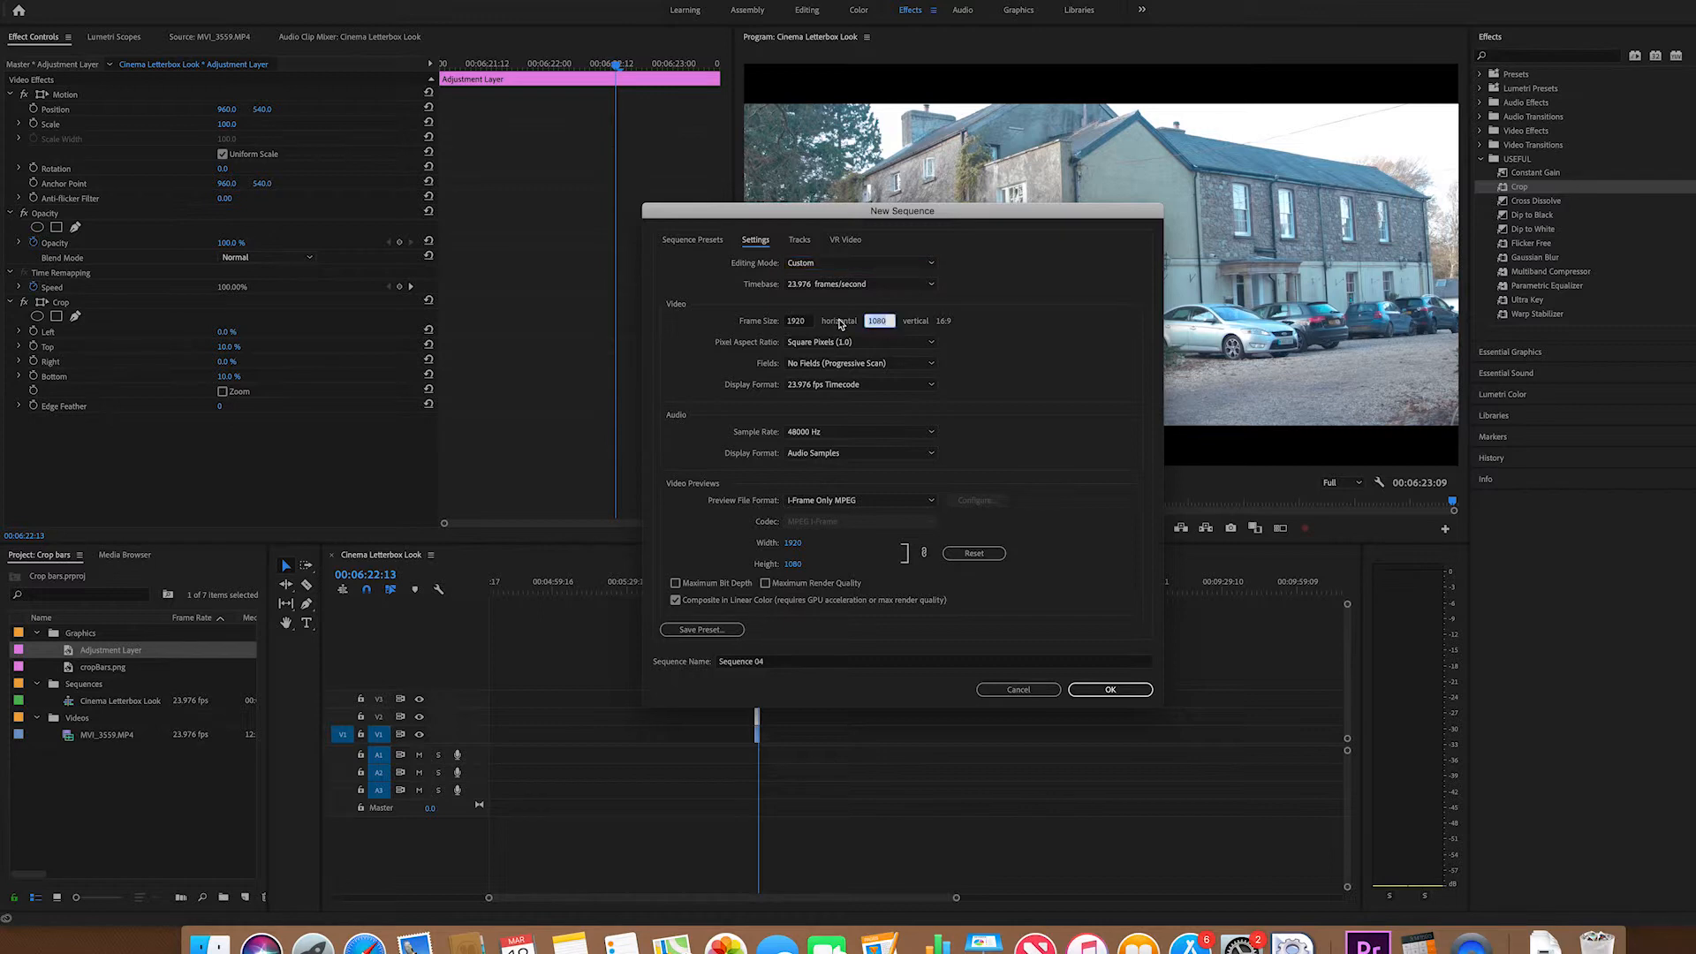
type("803")
left_click(1106, 689)
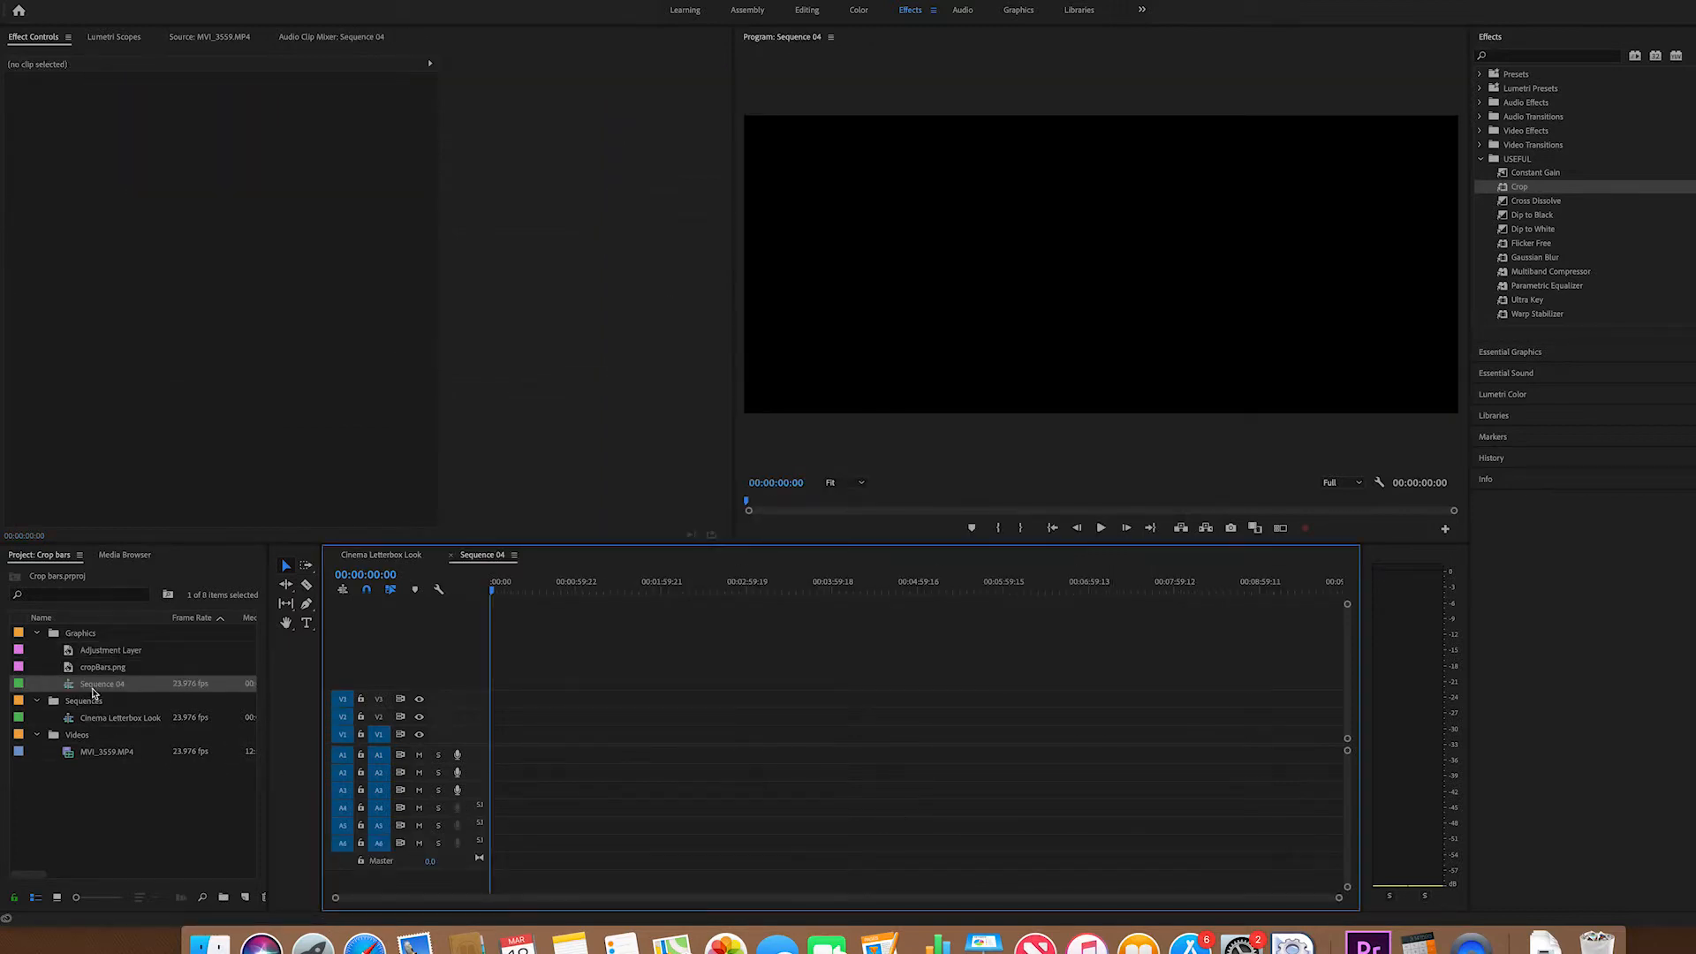
left_click_drag(70, 685, 71, 705)
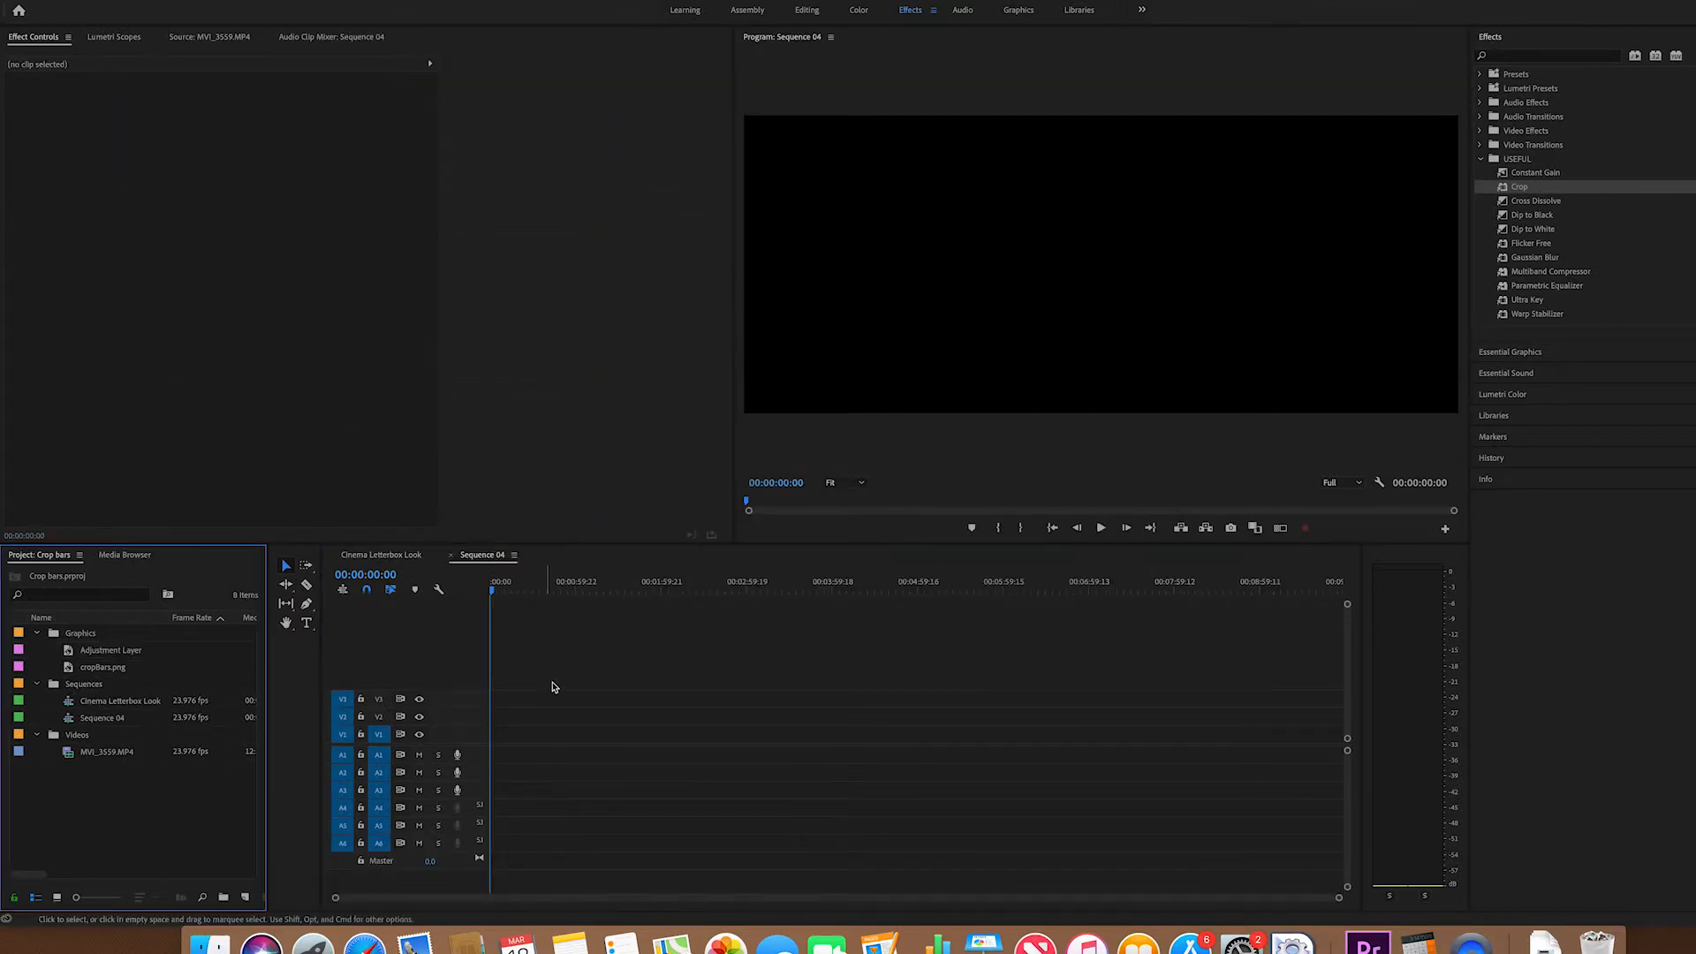
Step: Add only the video of MVI_3559.MP4 to track V1 of the new sequence, keeping the existing sequence settings
left_click(751, 177)
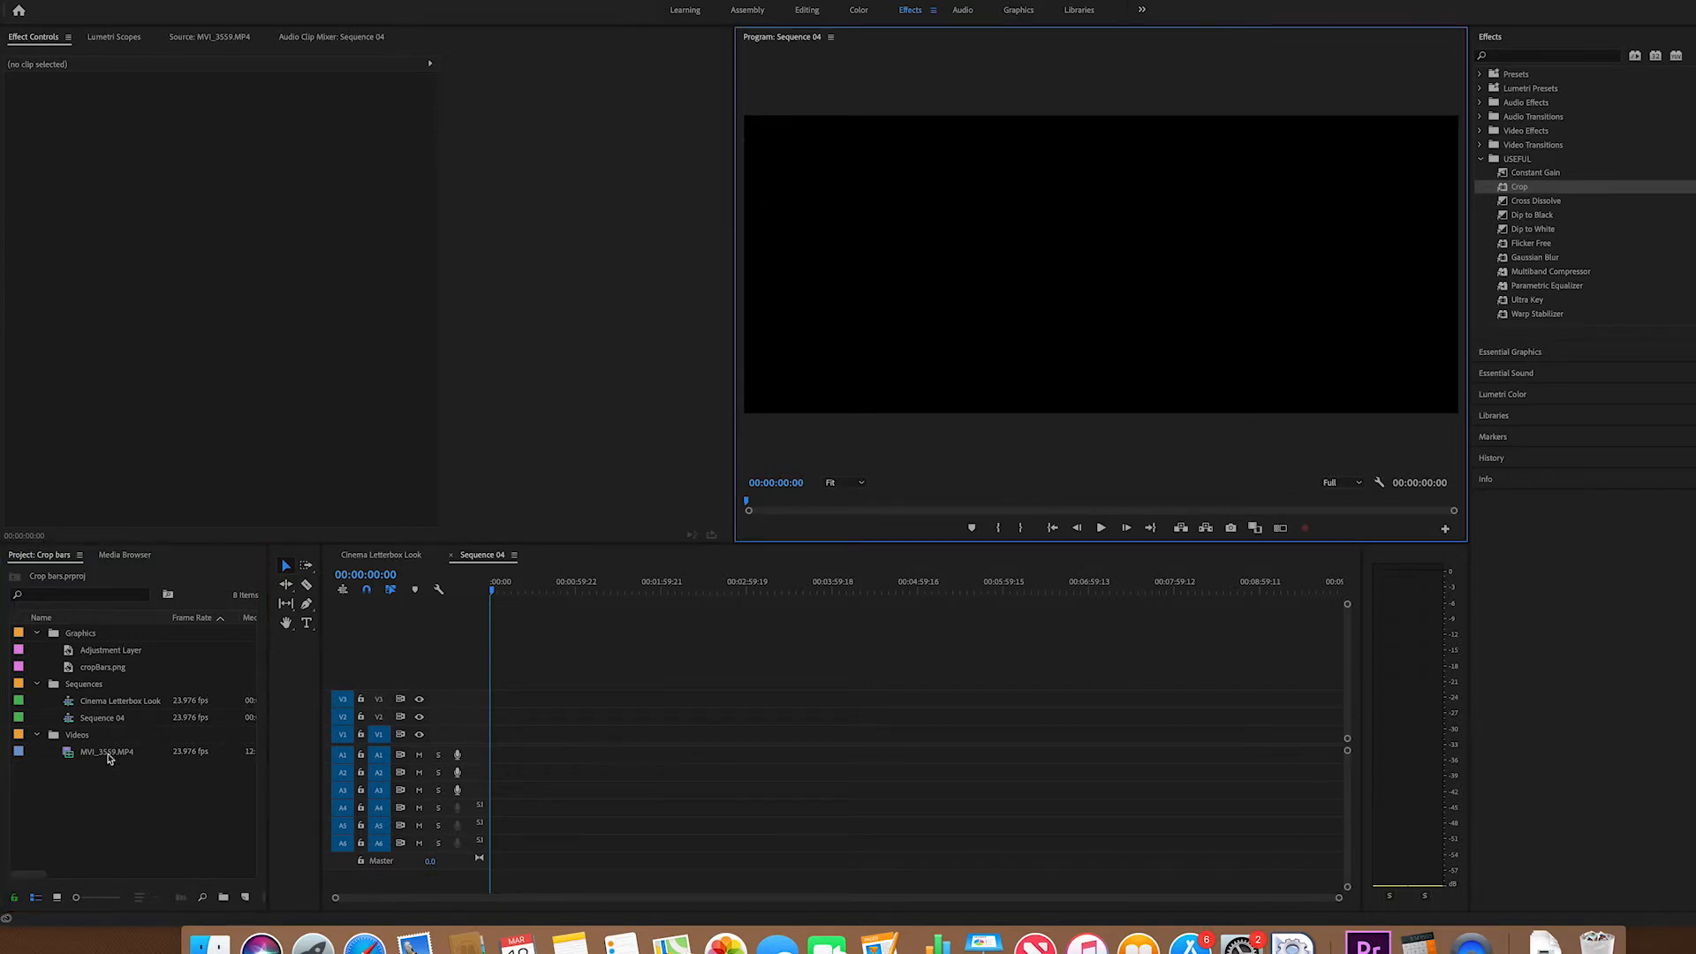
left_click(107, 752)
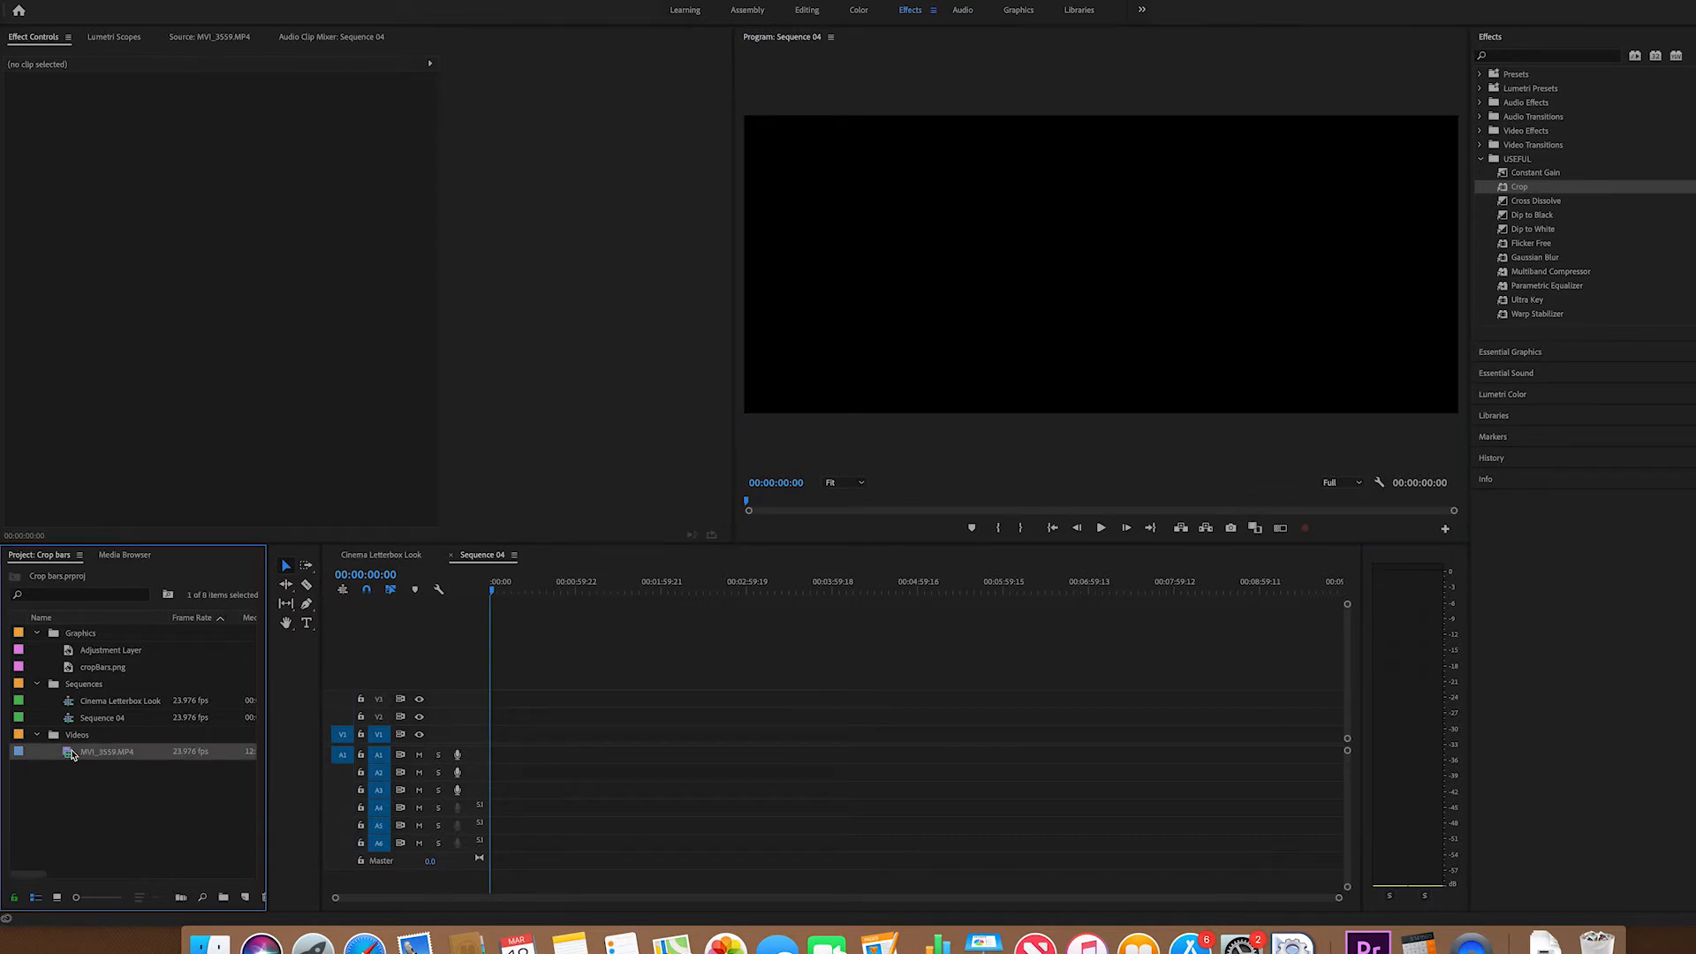
double_click(72, 752)
left_click_drag(349, 482, 683, 735)
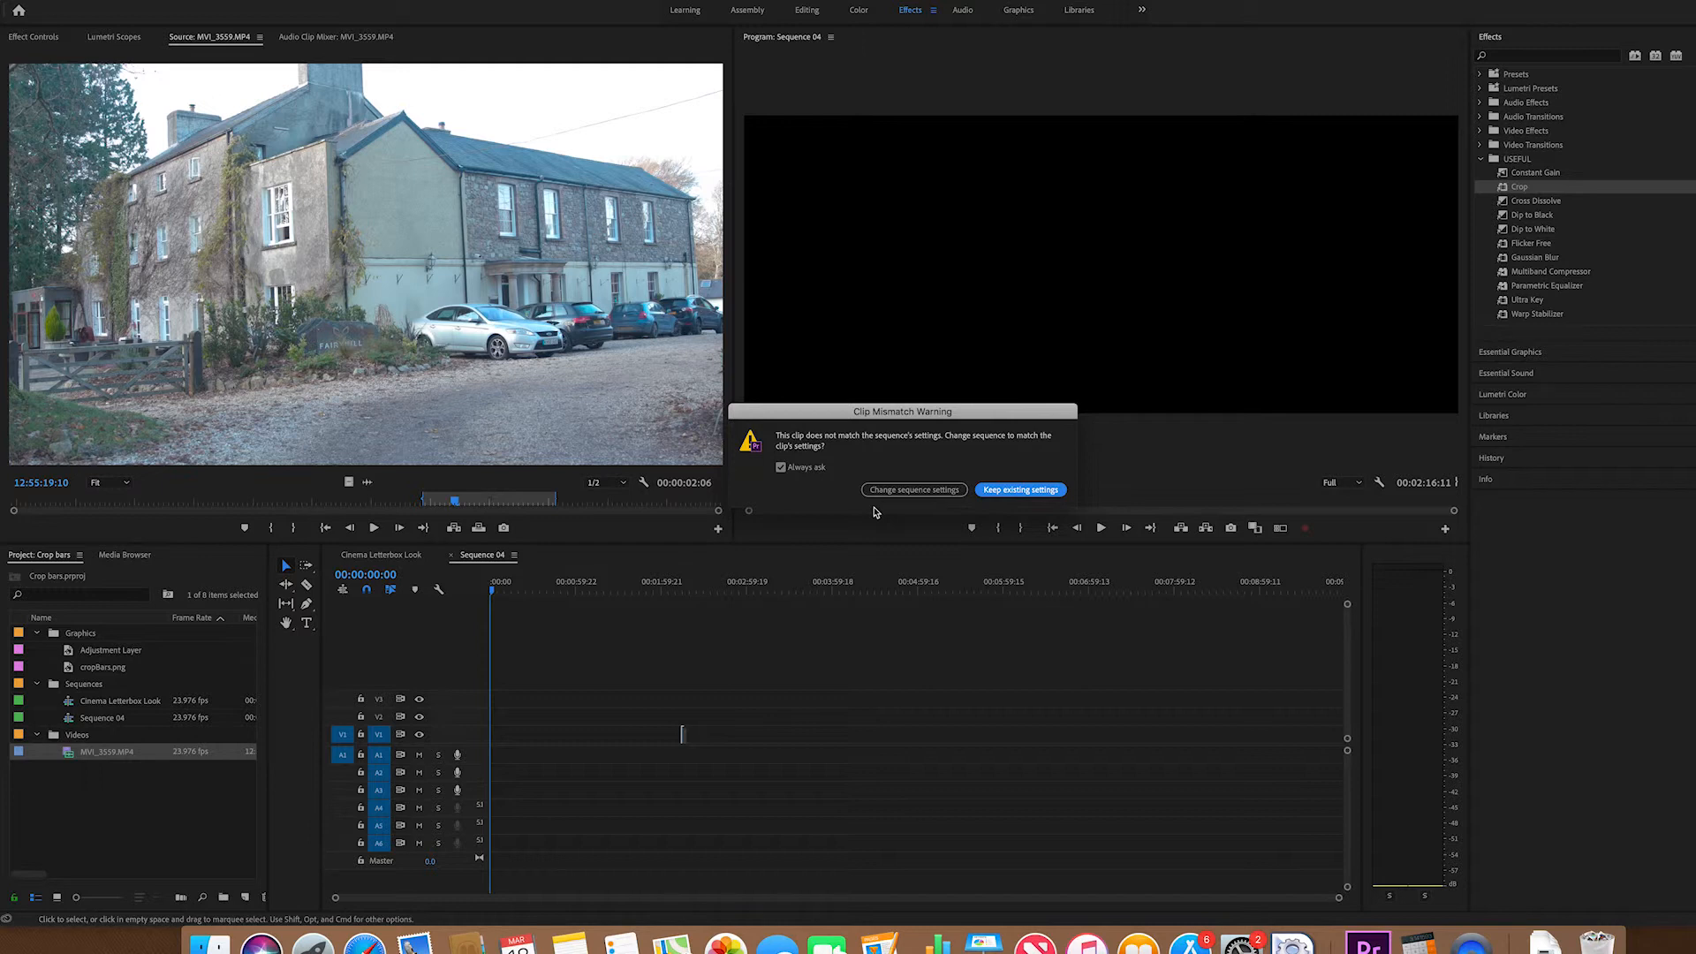
left_click(1023, 490)
Step: Reframe the clip in the widescreen sequence by setting its vertical position to about 444.5
left_click(682, 585)
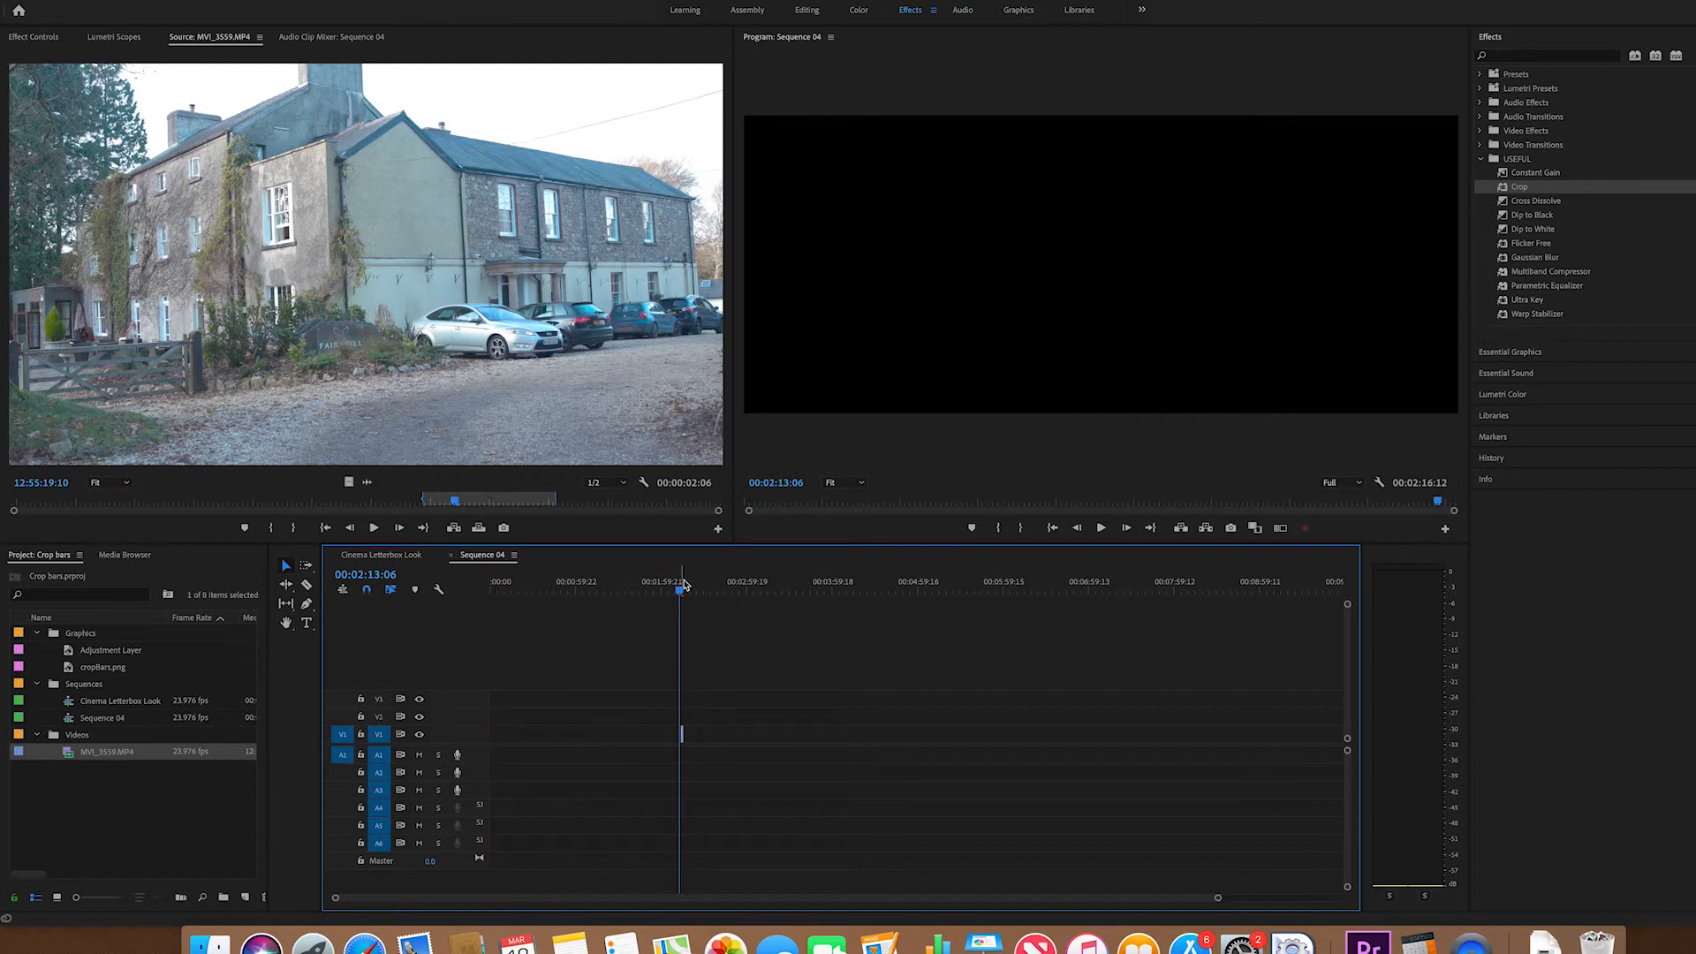
left_click_drag(681, 589, 684, 588)
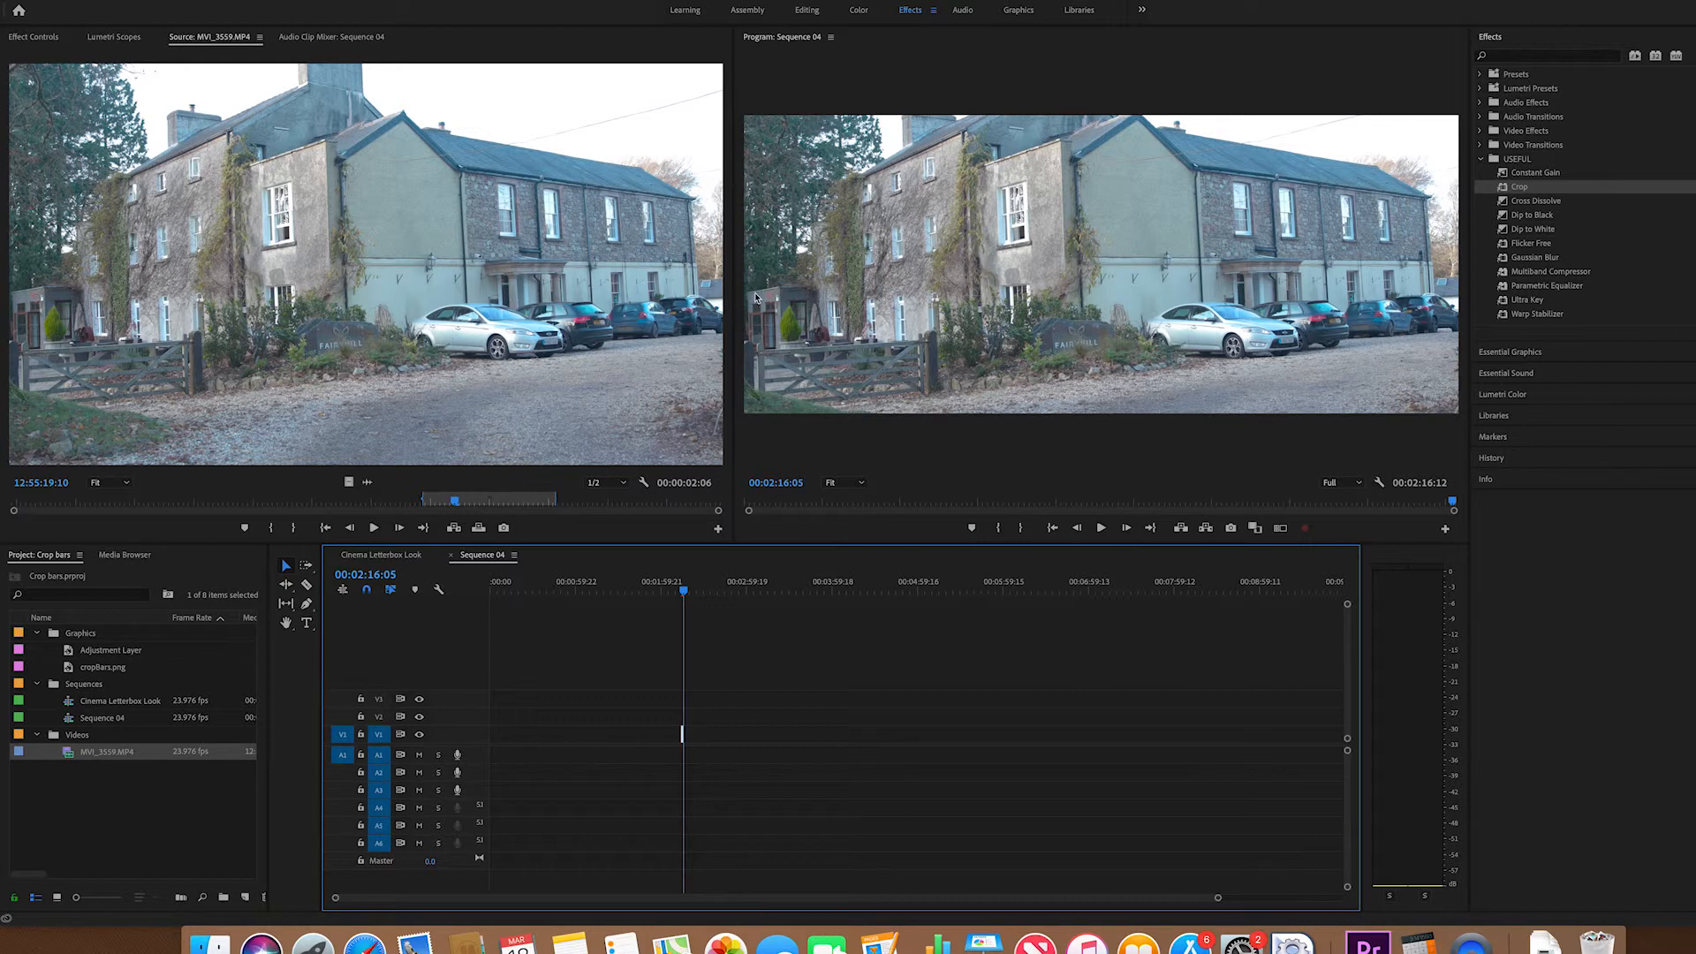
left_click(41, 41)
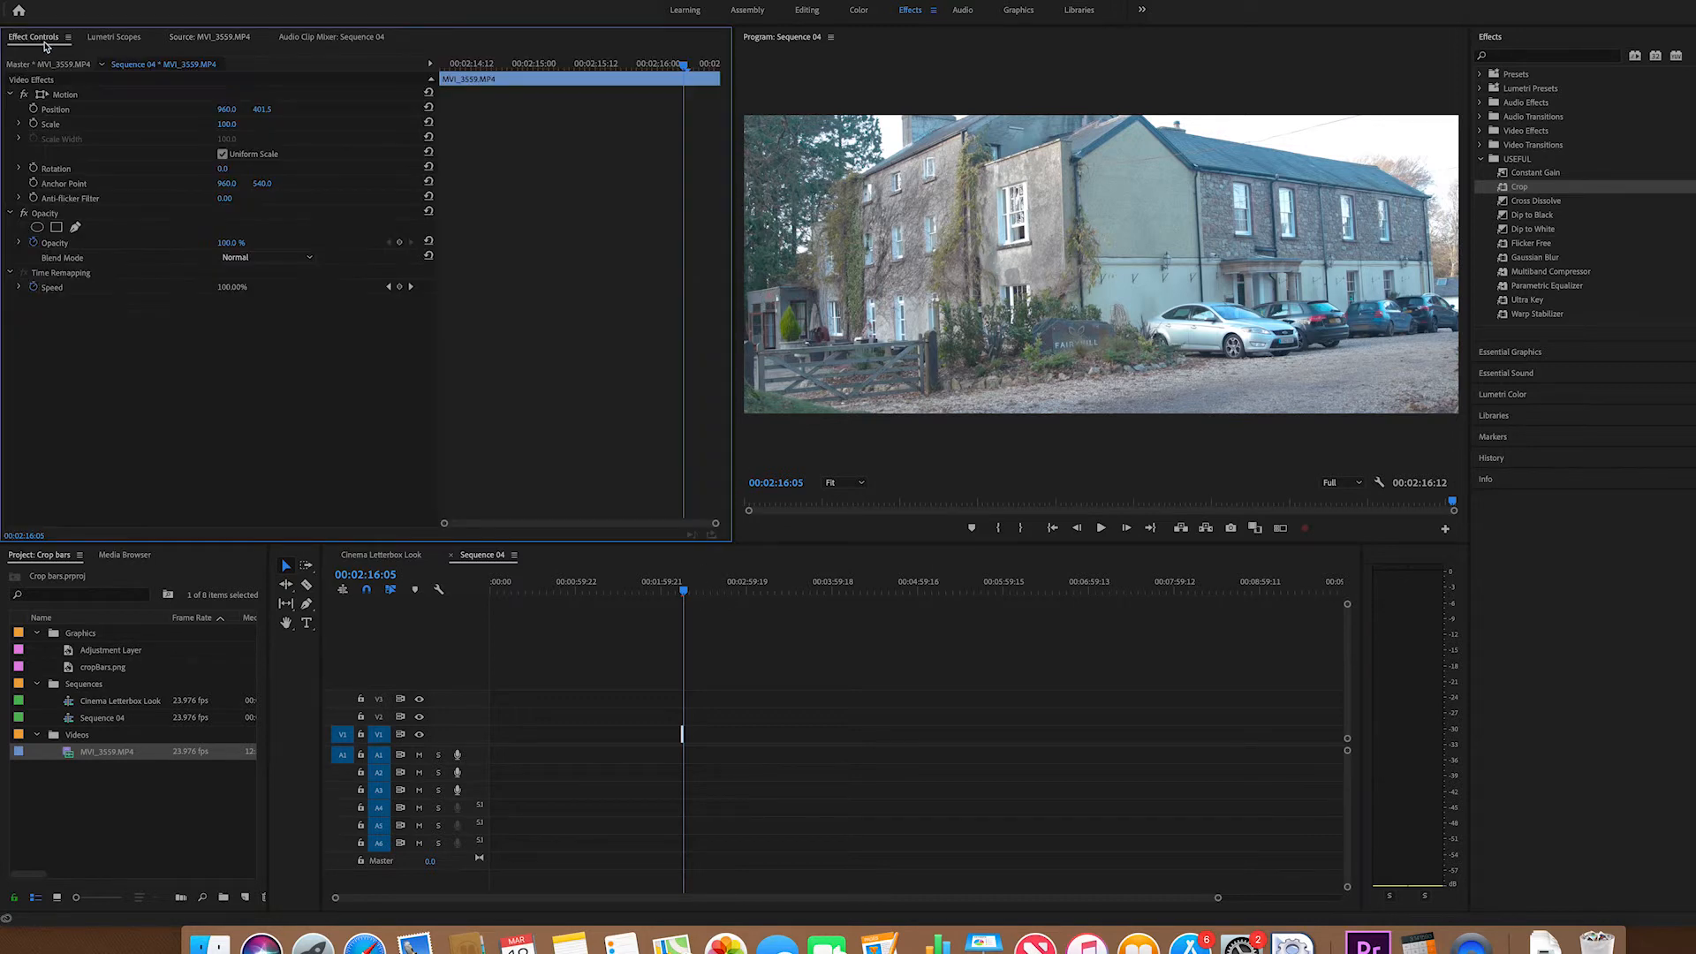
left_click_drag(262, 109, 301, 110)
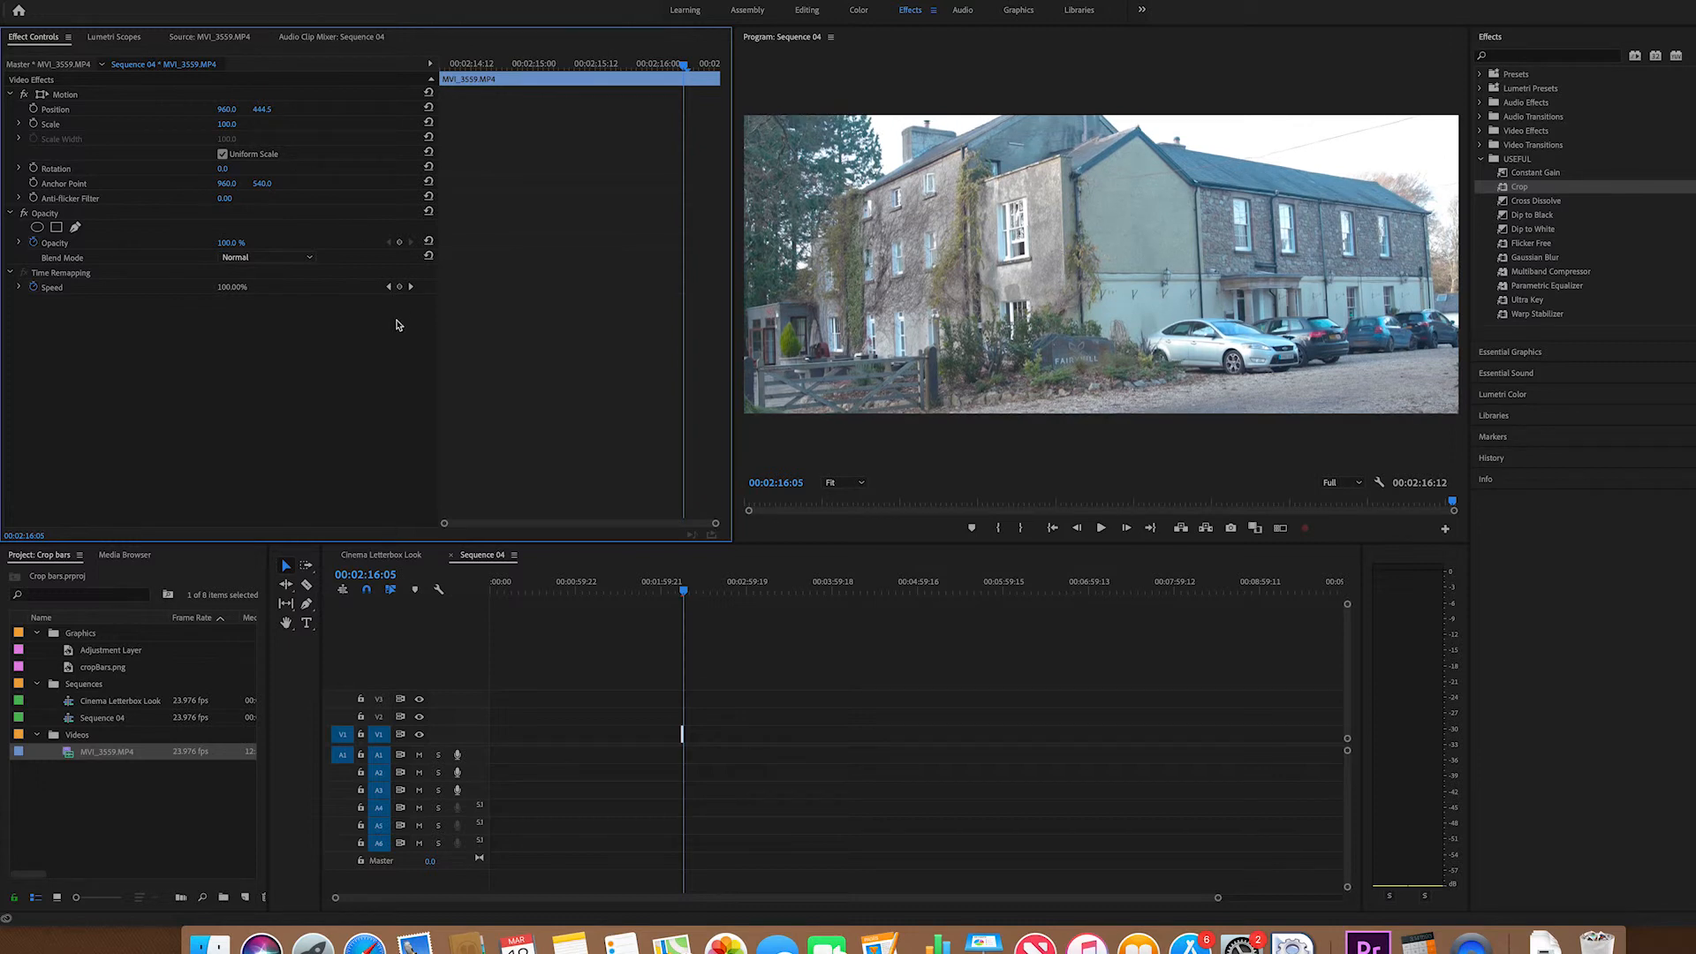
Step: Examine the output frame and basic video dimensions in the widescreen sequence's export settings
left_click(684, 586)
key("super+m")
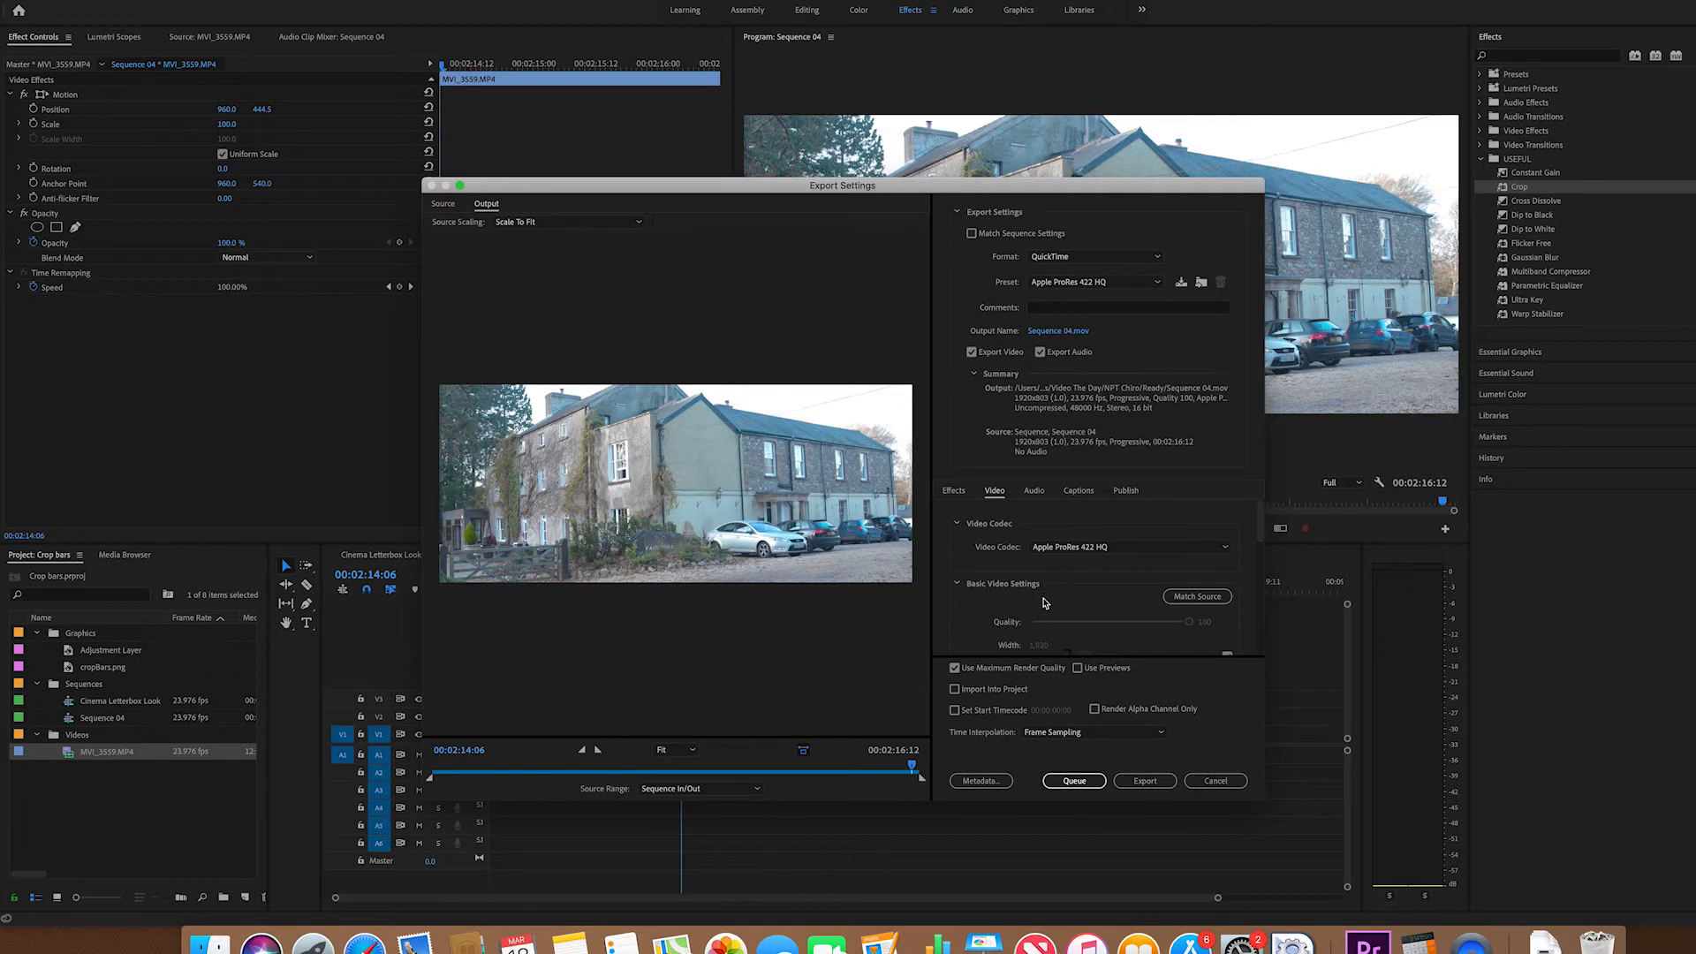
scroll(1044, 609, "down", 2)
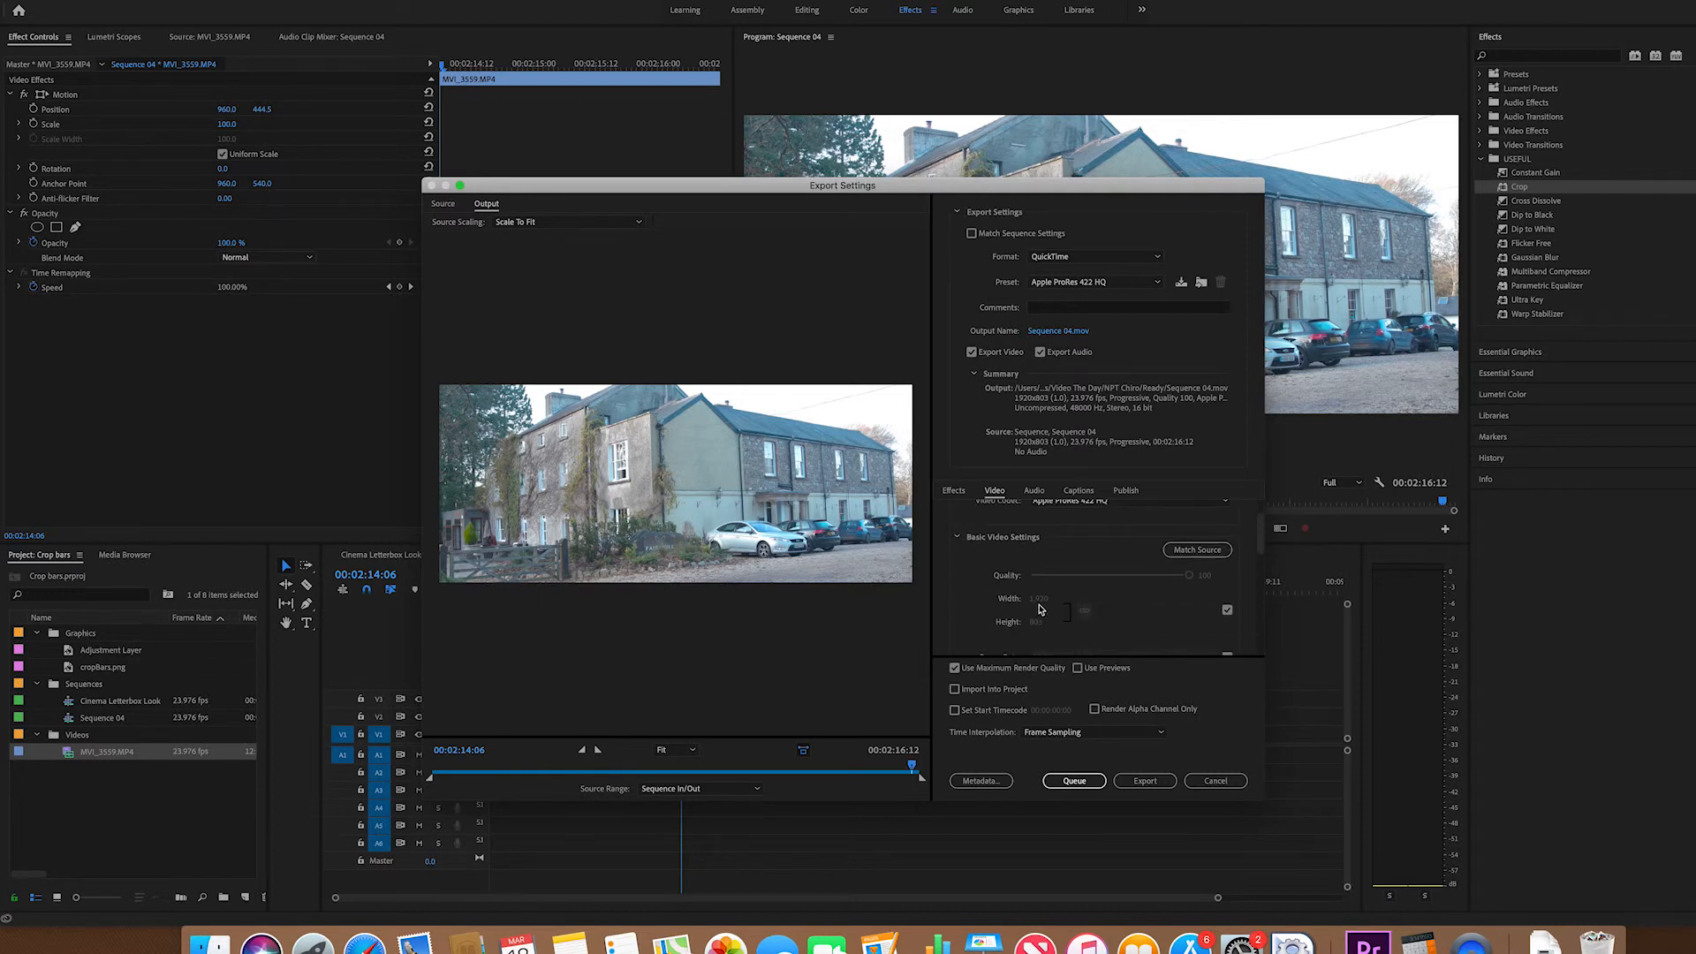